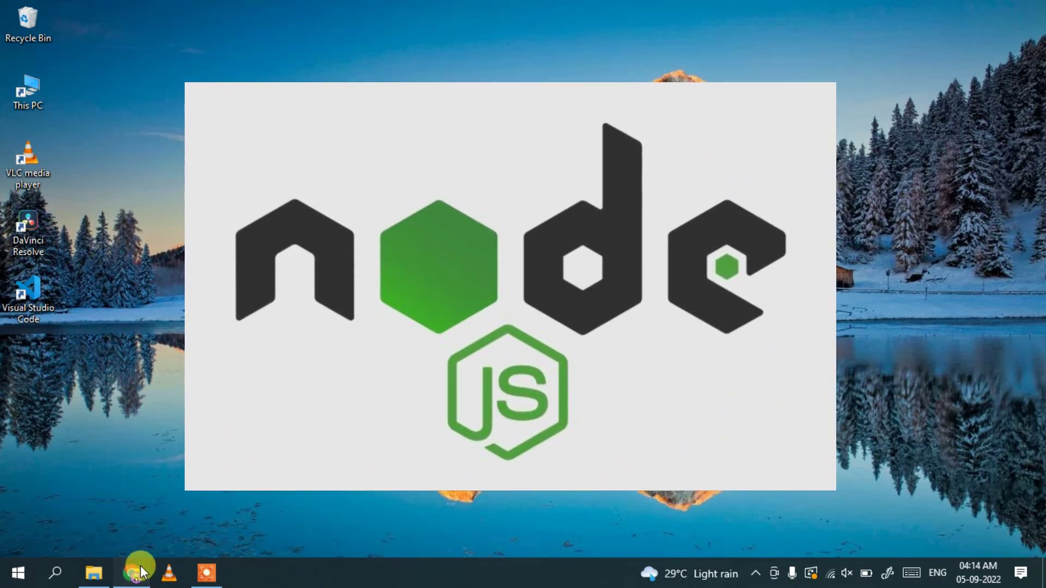
Search the web for "node js download" in Chrome and open the official Node.js download page
{"action": "left_click", "coordinate": [137, 569]}
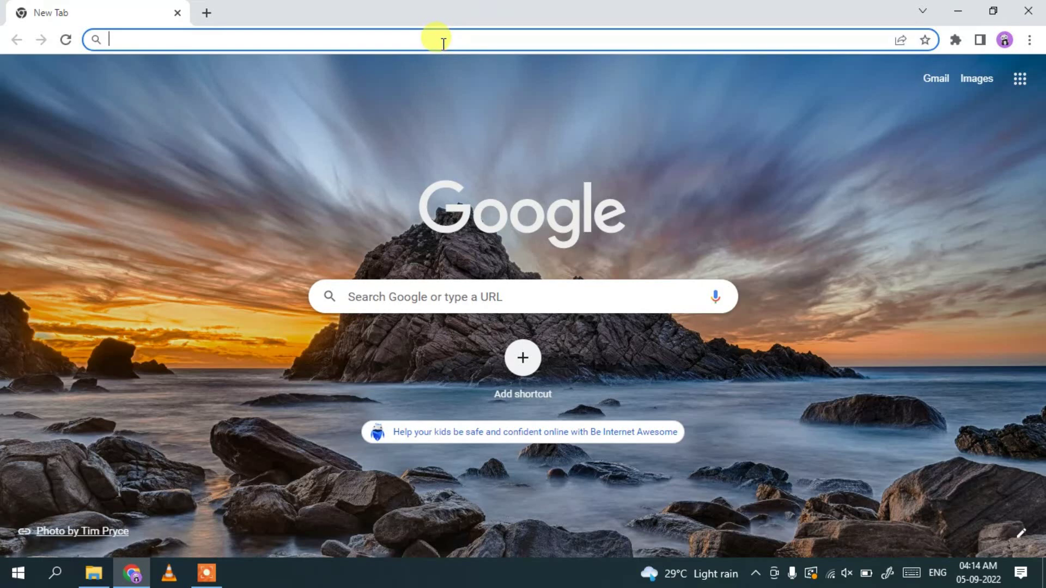
{"action": "type", "text": "node"}
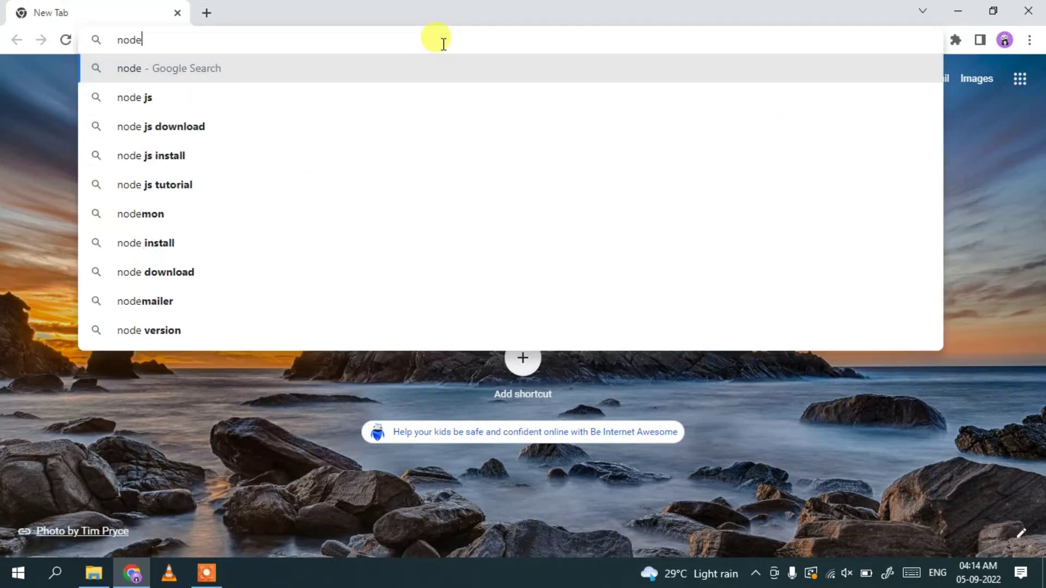
{"action": "key", "text": "Down"}
{"action": "key", "text": "Down"}
{"action": "key", "text": "Return"}
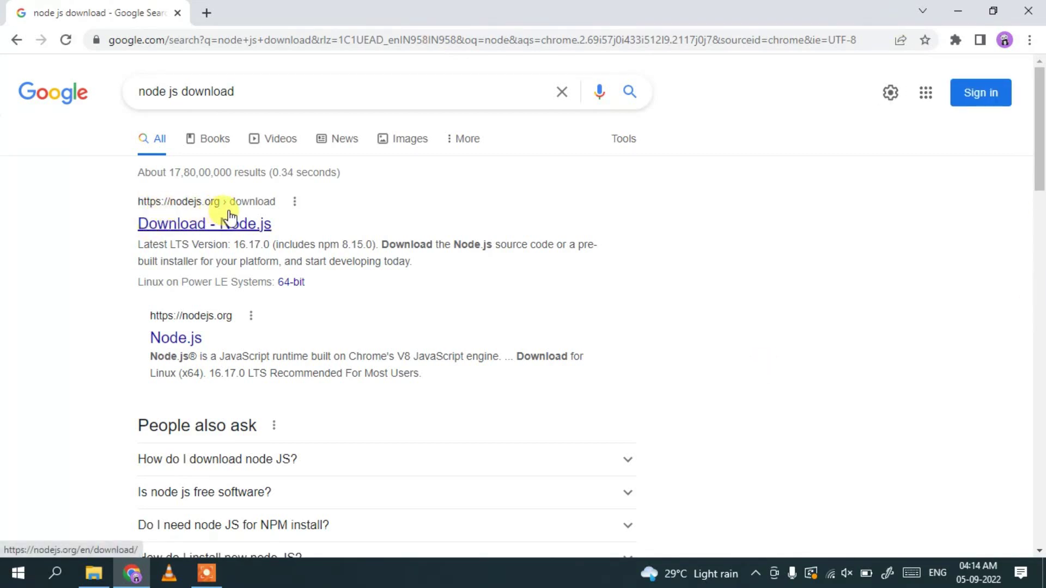
{"action": "left_click", "coordinate": [188, 228]}
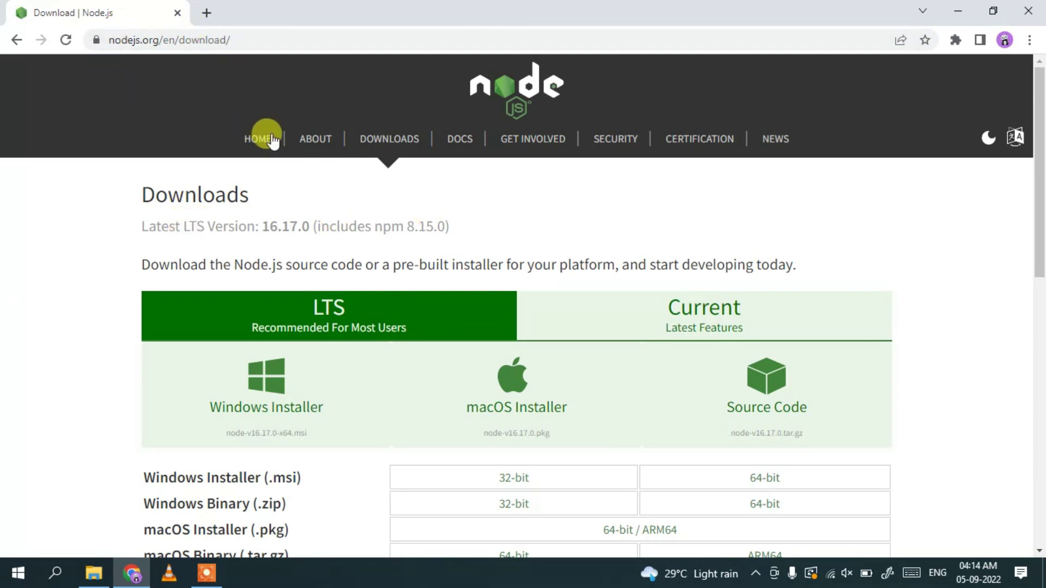
Switch to the Current release on the downloads page and download the Windows installer node-v18.8.0-x64.msi
{"action": "scroll", "coordinate": [413, 130], "scroll_direction": "down", "scroll_amount": 3}
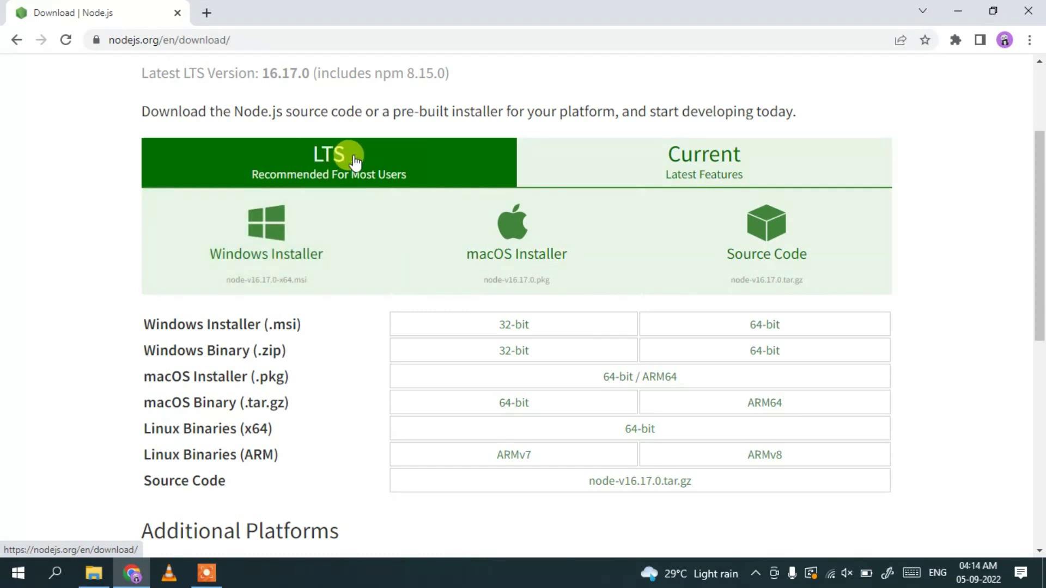
{"action": "left_click", "coordinate": [715, 173]}
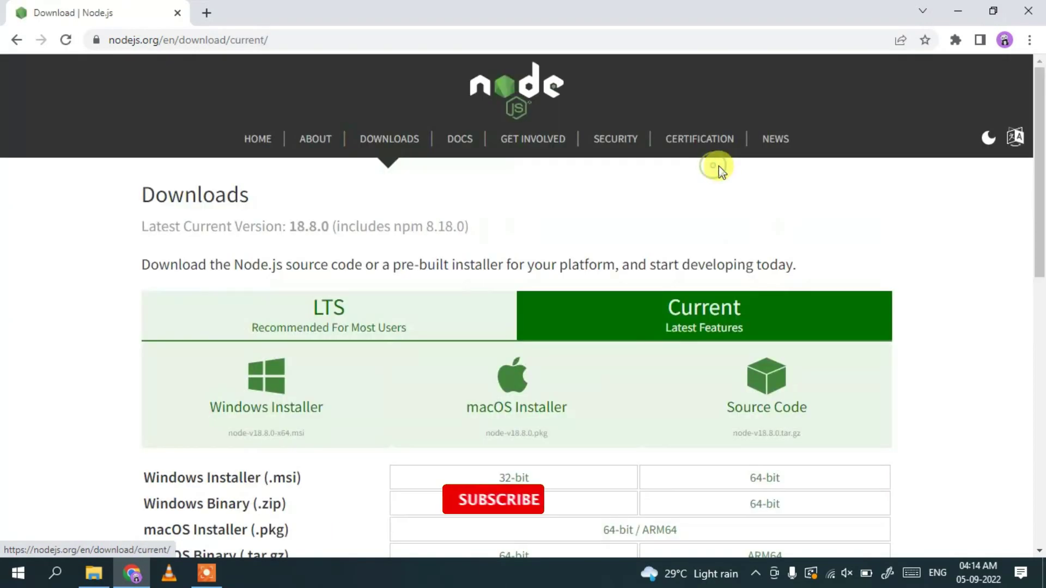
{"action": "scroll", "coordinate": [763, 233], "scroll_direction": "down", "scroll_amount": 5}
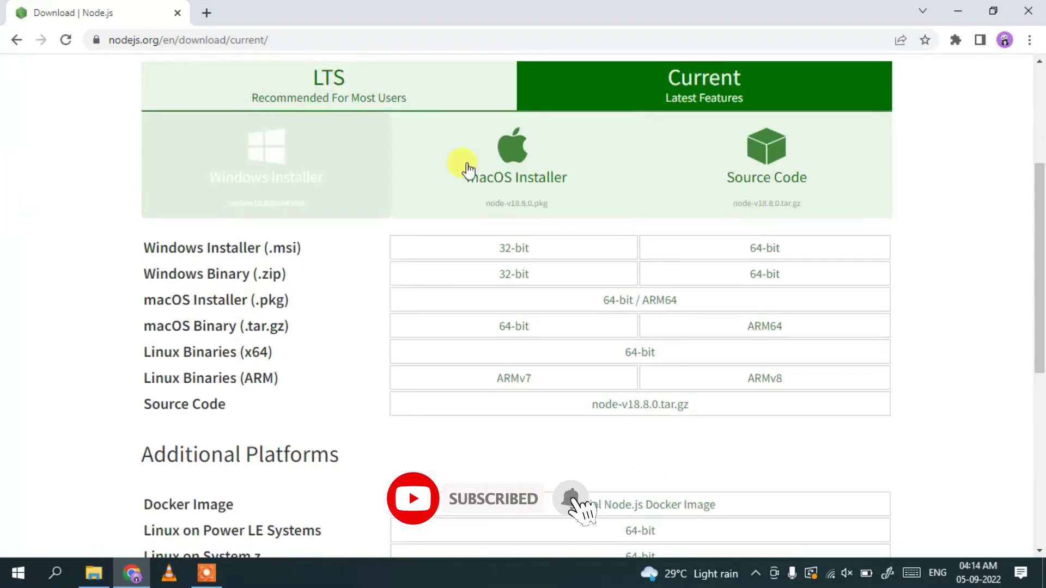
{"action": "scroll", "coordinate": [816, 134], "scroll_direction": "up", "scroll_amount": 1}
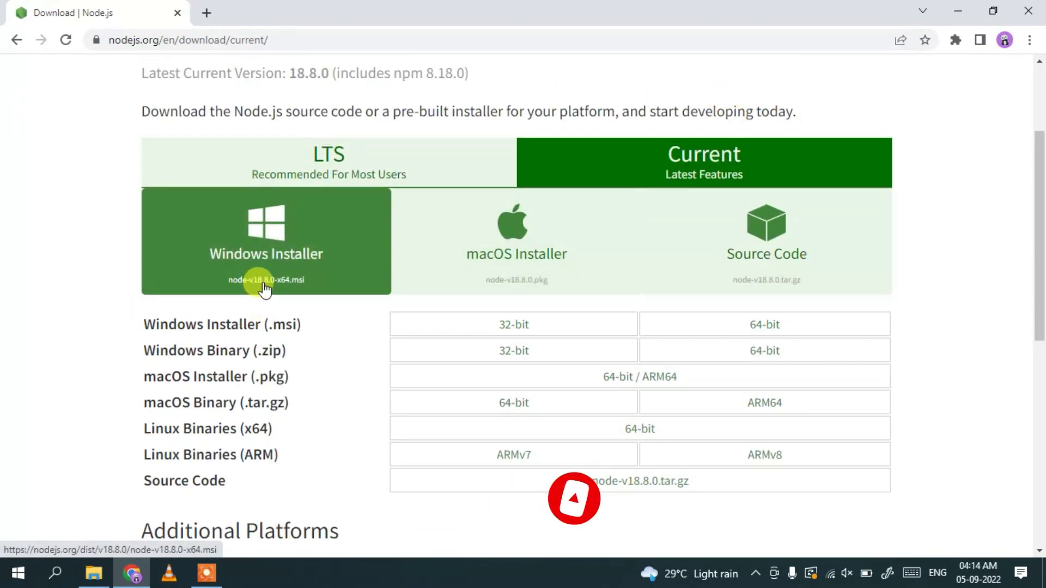
{"action": "left_click", "coordinate": [302, 256]}
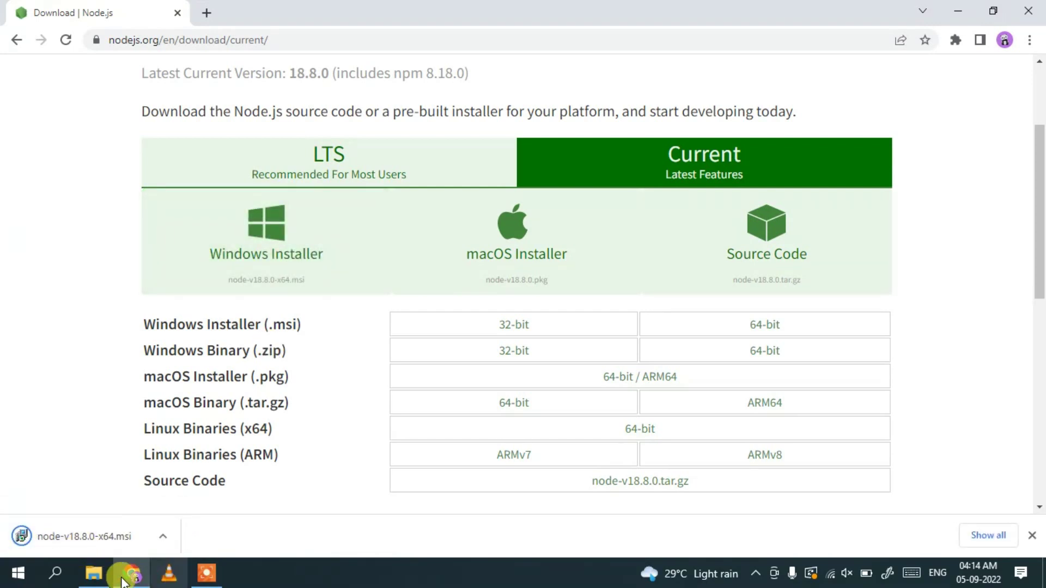
Launch node-v18.8.0-x64.msi from the Downloads\Software folder in File Explorer, minimizing the browser and Explorer windows
{"action": "left_click", "coordinate": [958, 11]}
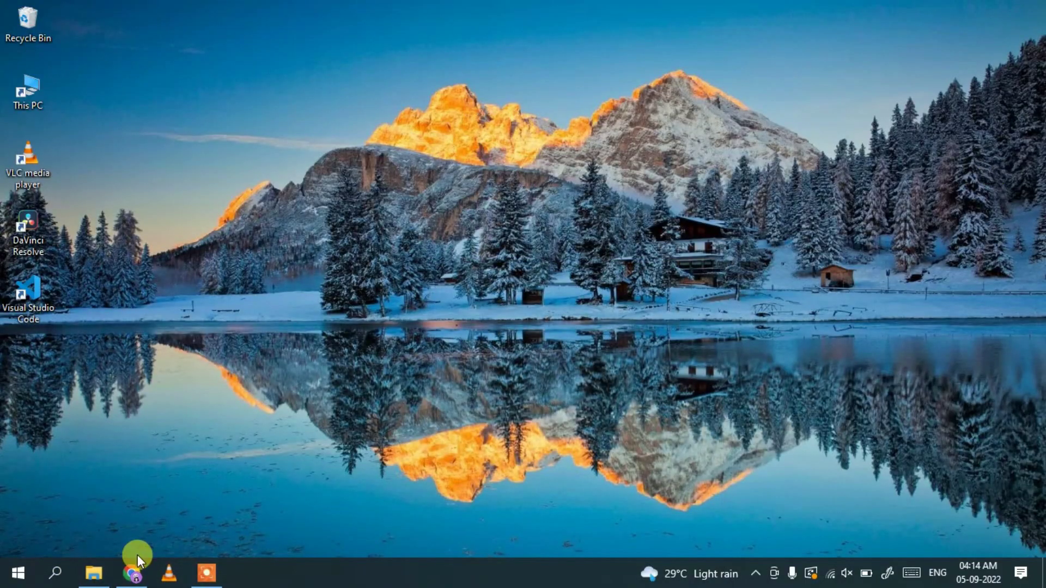
{"action": "left_click", "coordinate": [91, 569]}
{"action": "left_click", "coordinate": [221, 235]}
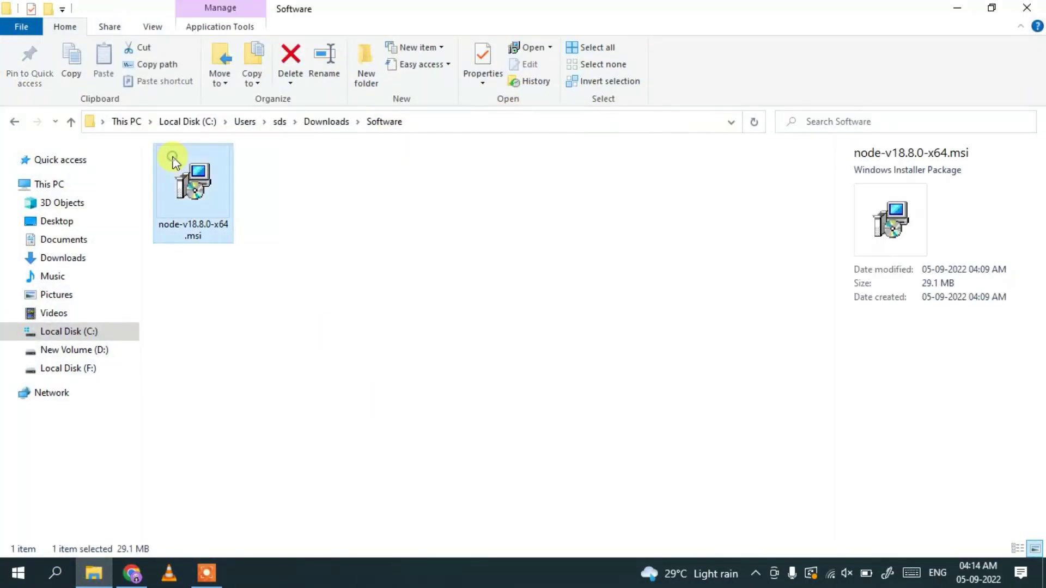
{"action": "double_click", "coordinate": [201, 202]}
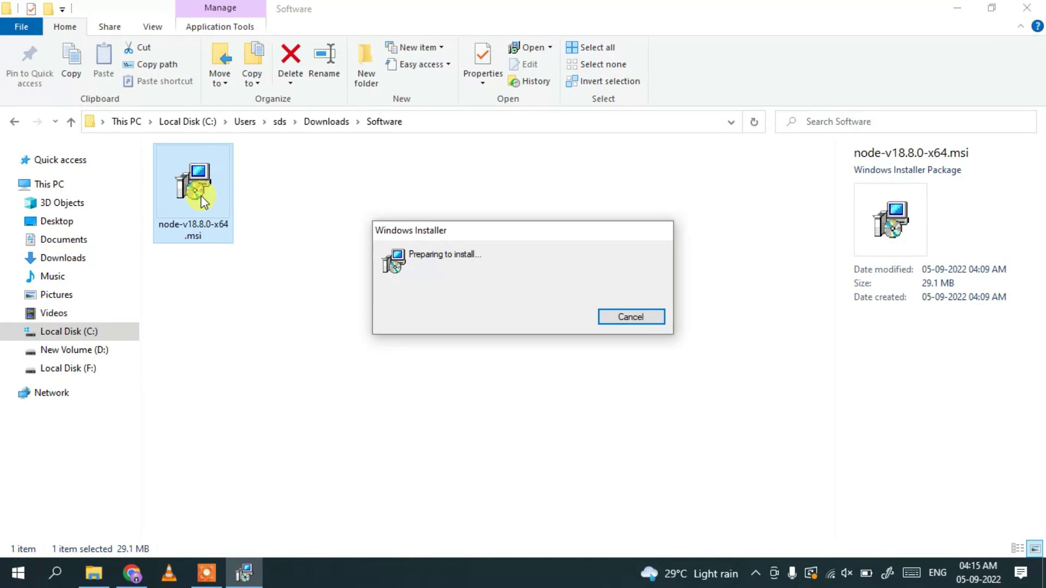
{"action": "left_click", "coordinate": [957, 7]}
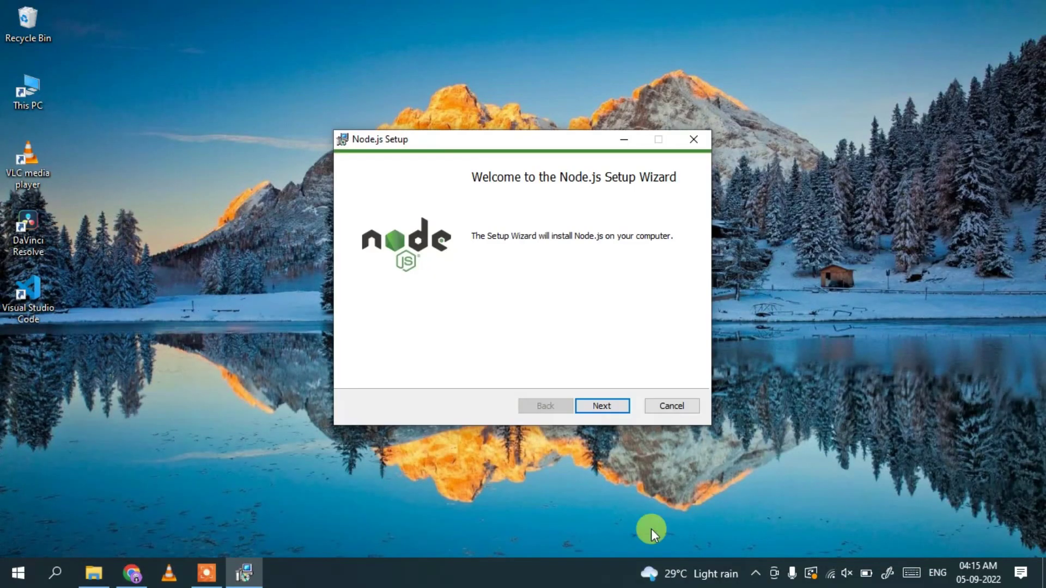
Accept the Node.js license agreement and keep C:\Program Files\nodejs\ as the destination folder
{"action": "left_click", "coordinate": [600, 408]}
{"action": "left_click", "coordinate": [384, 372]}
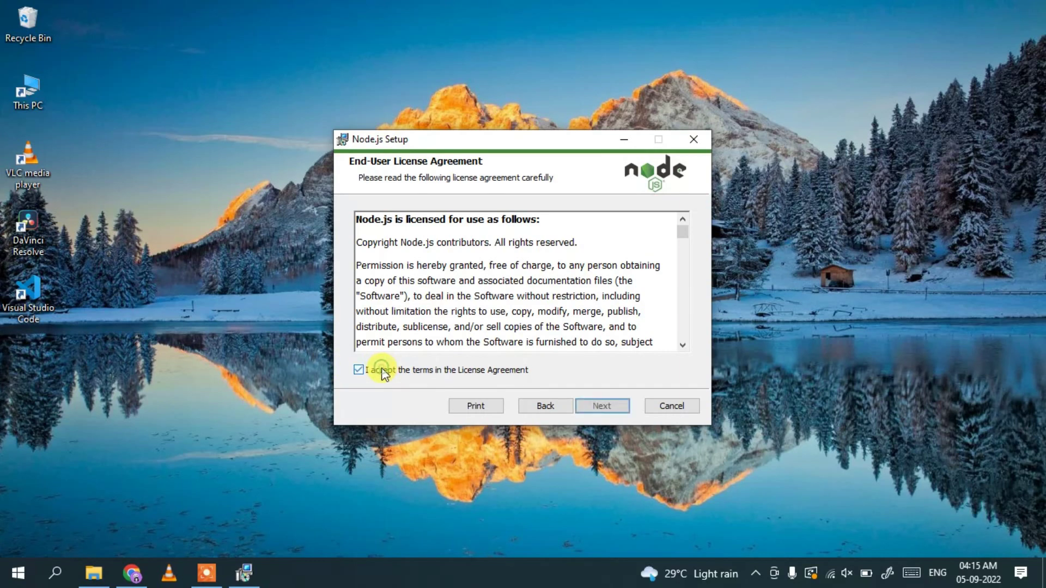
{"action": "left_click", "coordinate": [610, 406]}
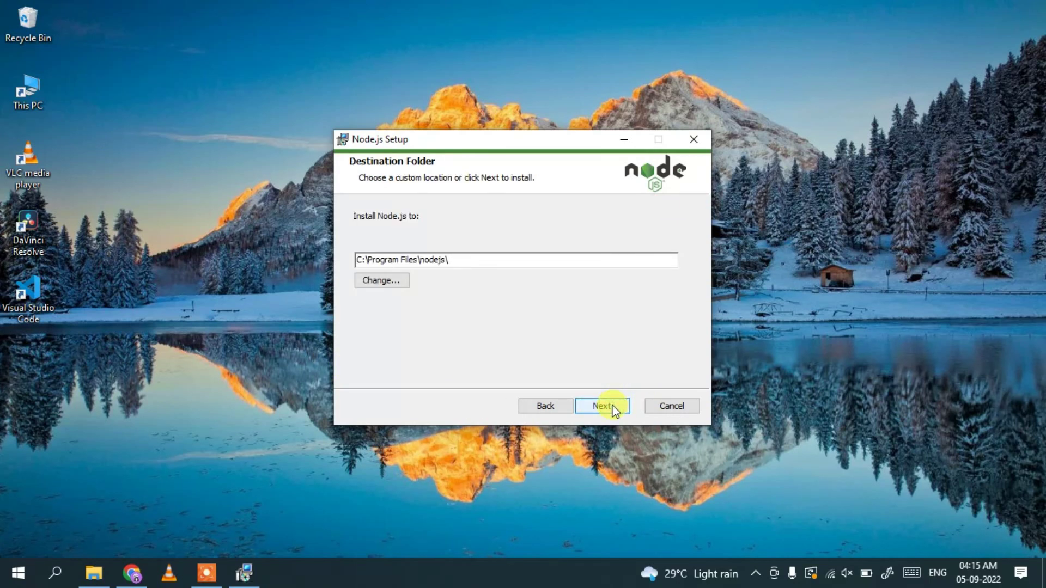
{"action": "left_click_drag", "start_coordinate": [479, 257], "coordinate": [292, 245]}
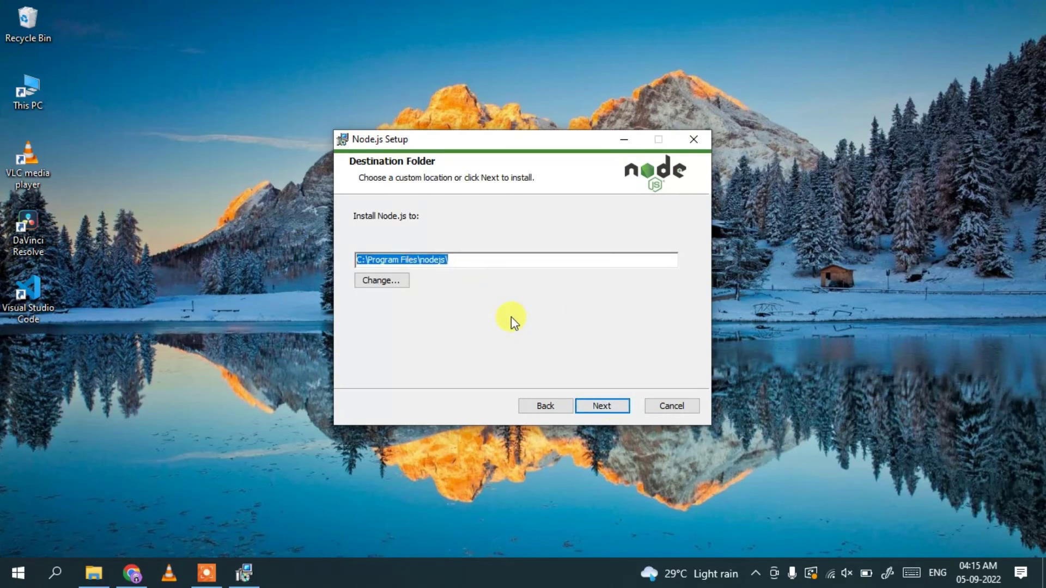
{"action": "left_click", "coordinate": [615, 410]}
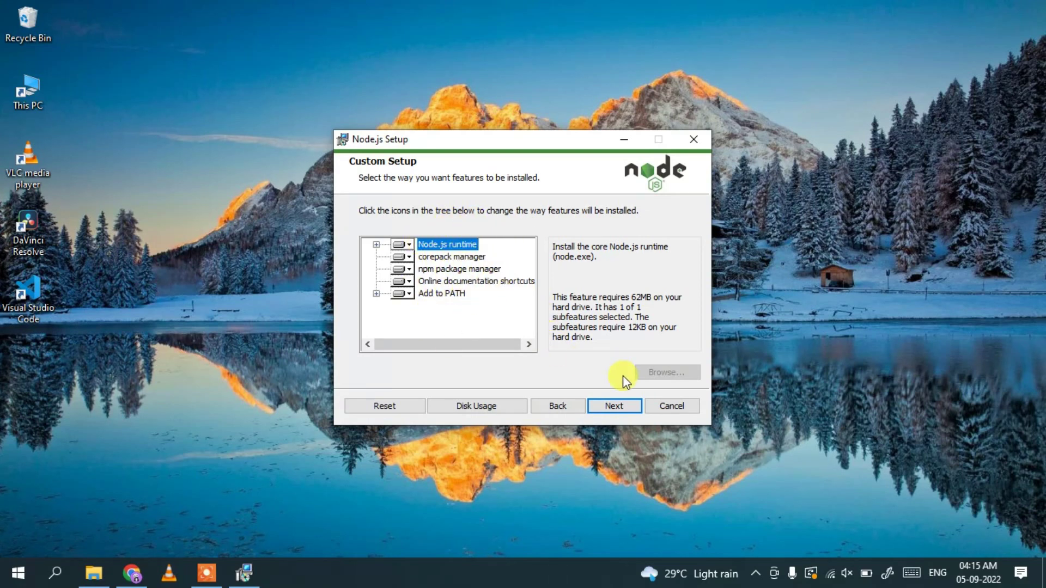
Install Node.js with the default features and without the native module tools, and finish the setup wizard
{"action": "left_click", "coordinate": [622, 407]}
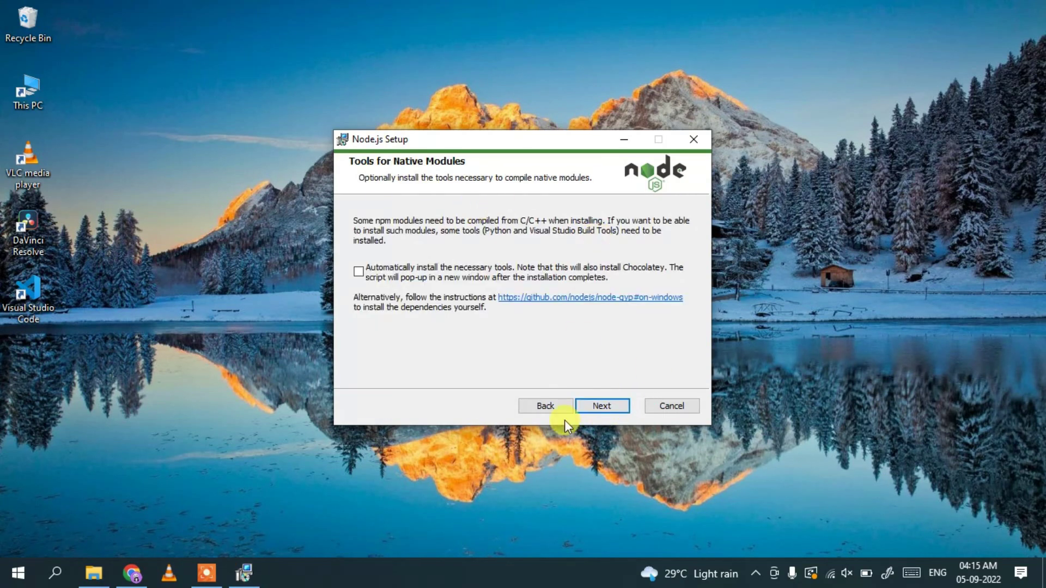
{"action": "left_click", "coordinate": [621, 407]}
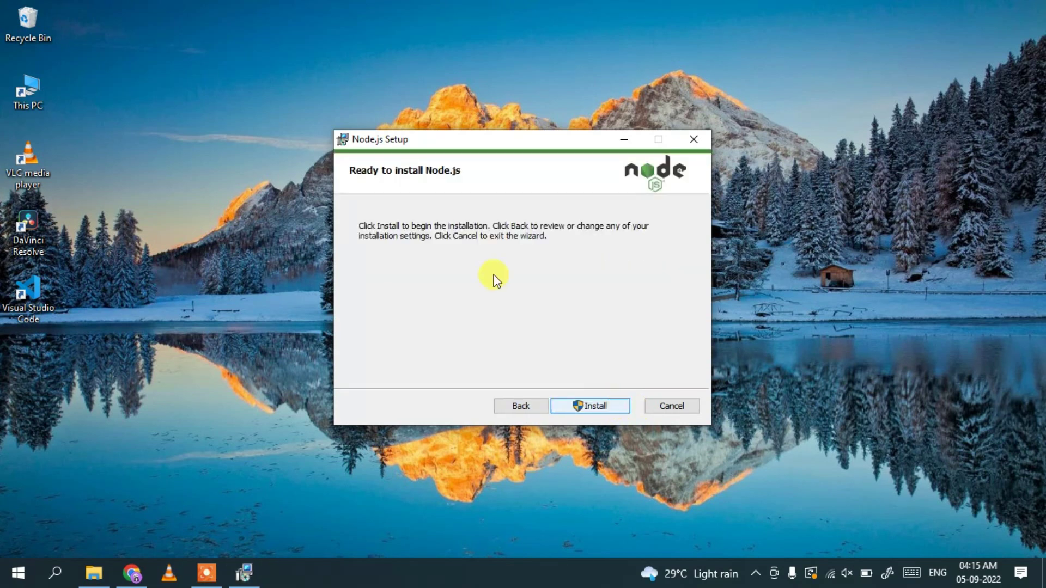
{"action": "left_click", "coordinate": [609, 404]}
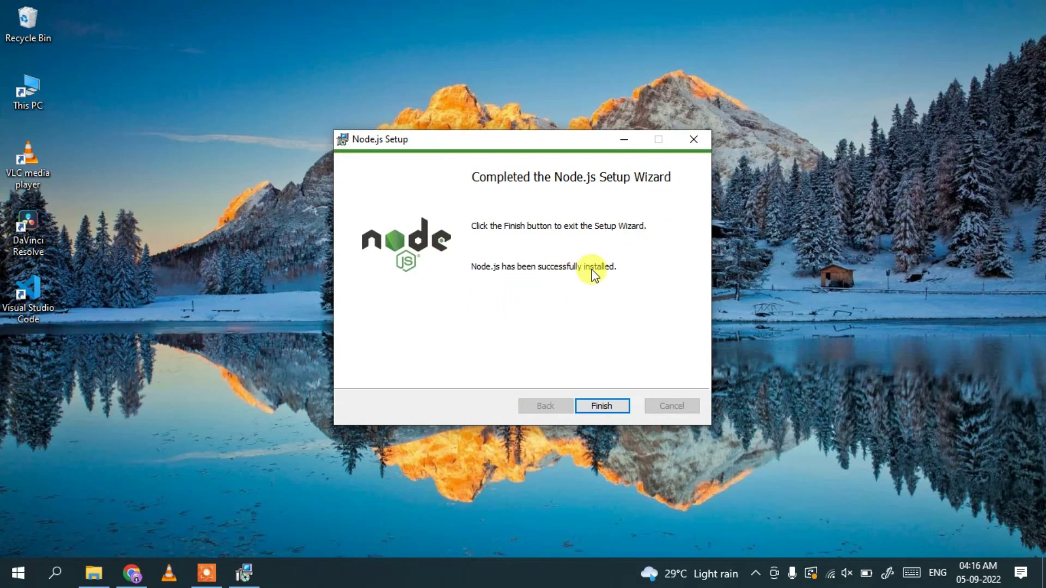
{"action": "left_click", "coordinate": [605, 410]}
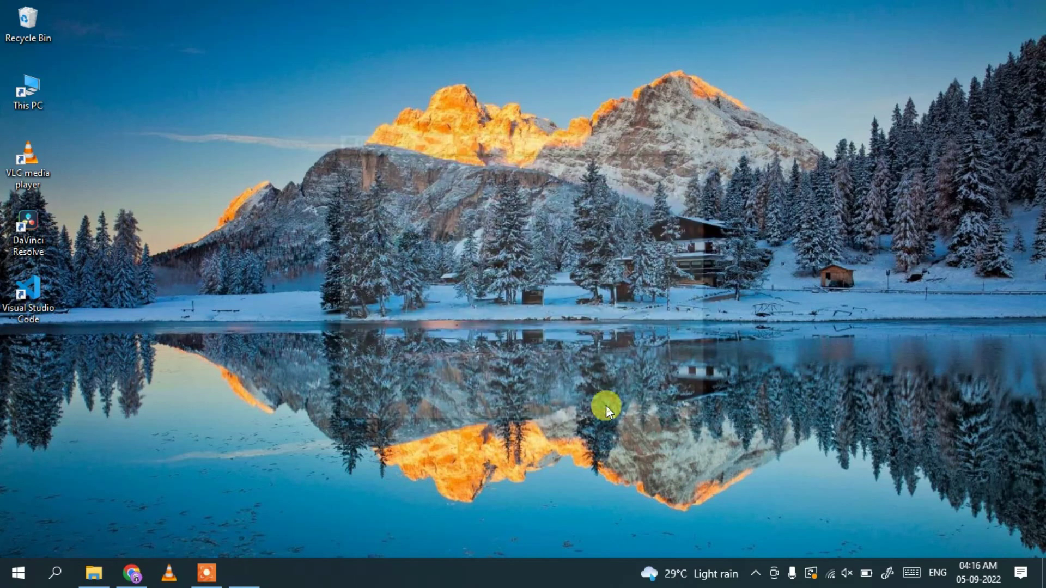
Check the installed Node.js version by running node --version in Command Prompt, and close the window
{"action": "left_click", "coordinate": [57, 577]}
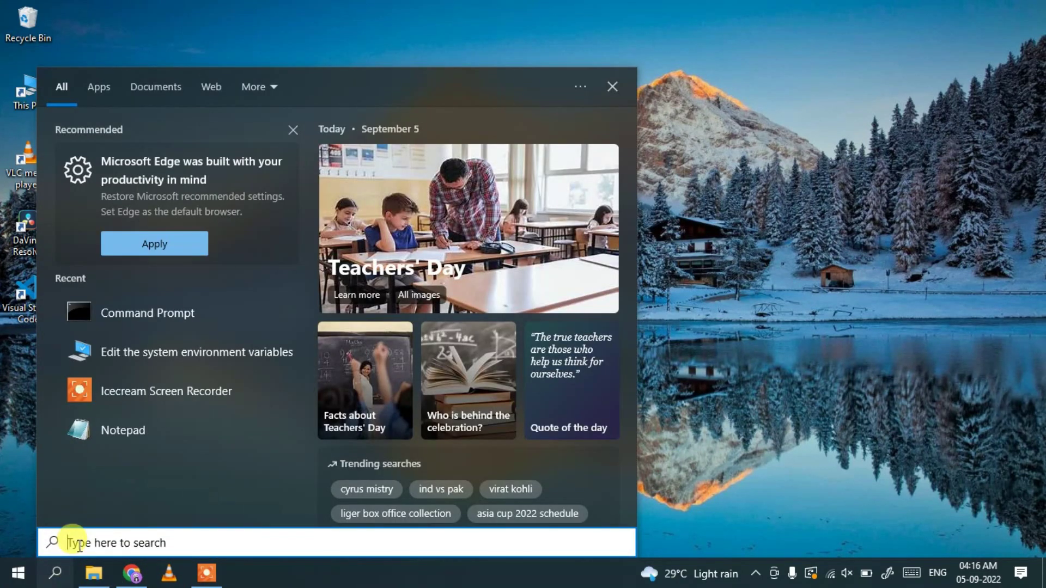
{"action": "type", "text": "cmd"}
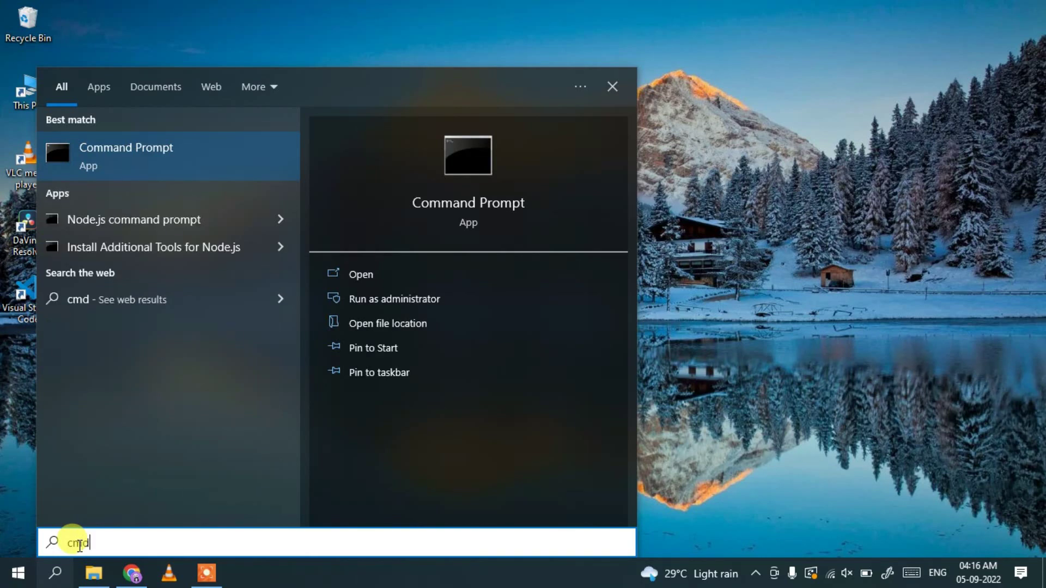
{"action": "left_click", "coordinate": [158, 149]}
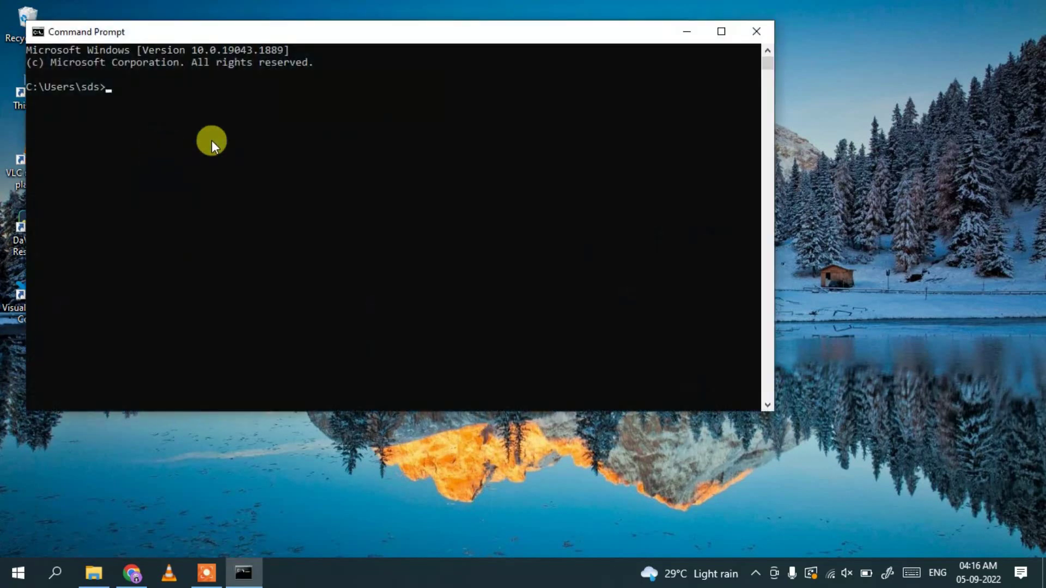
{"action": "type", "text": "node --version"}
{"action": "key", "text": "Return"}
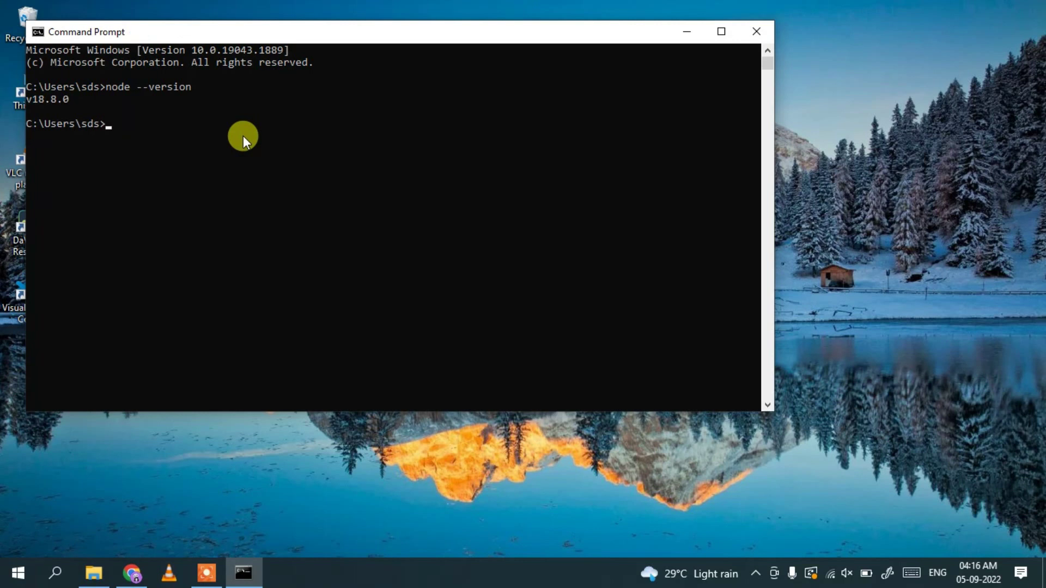
{"action": "left_click_drag", "start_coordinate": [77, 97], "coordinate": [21, 98]}
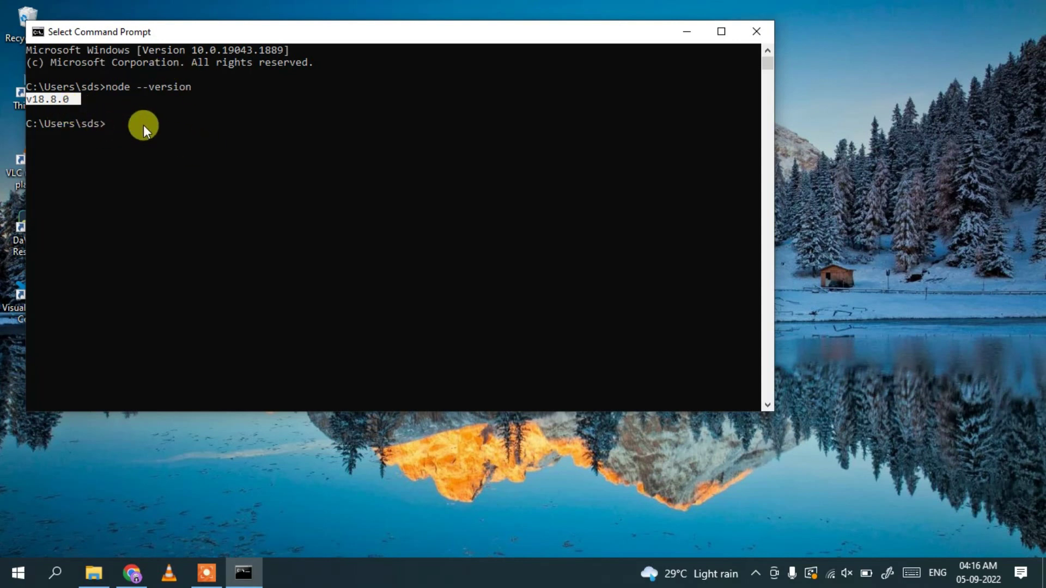
{"action": "left_click", "coordinate": [757, 32]}
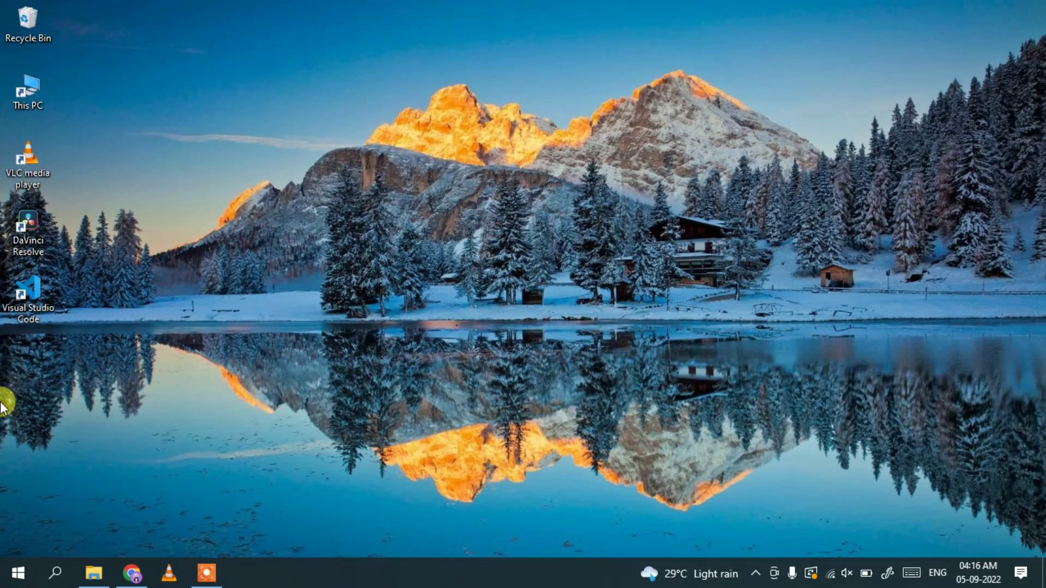
Move the Visual Studio Code shortcut out of the icon column to an empty area of the desktop
{"action": "left_click_drag", "start_coordinate": [36, 299], "coordinate": [170, 52]}
{"action": "left_click", "coordinate": [250, 96]}
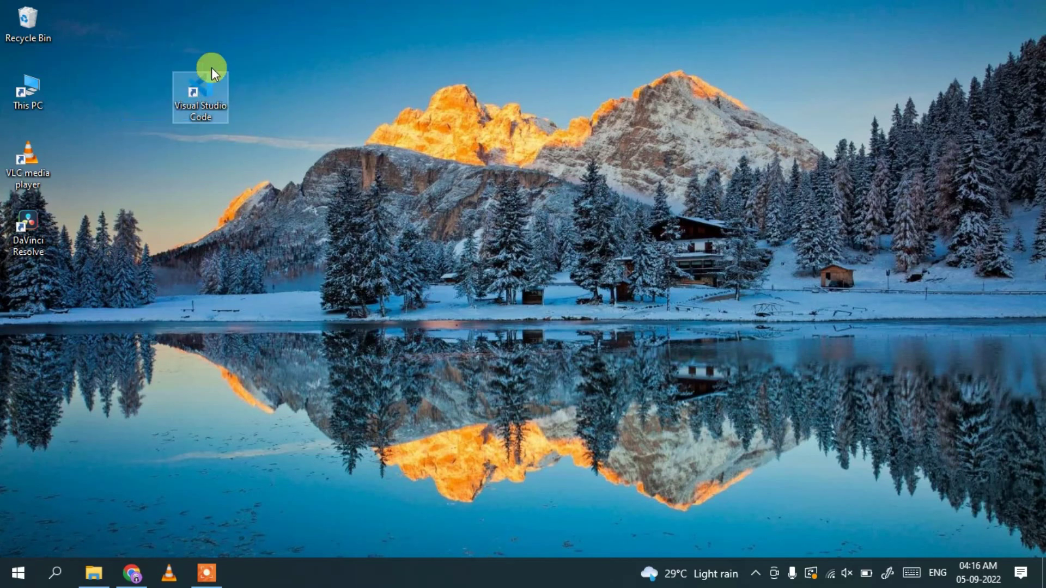
{"action": "left_click", "coordinate": [270, 102]}
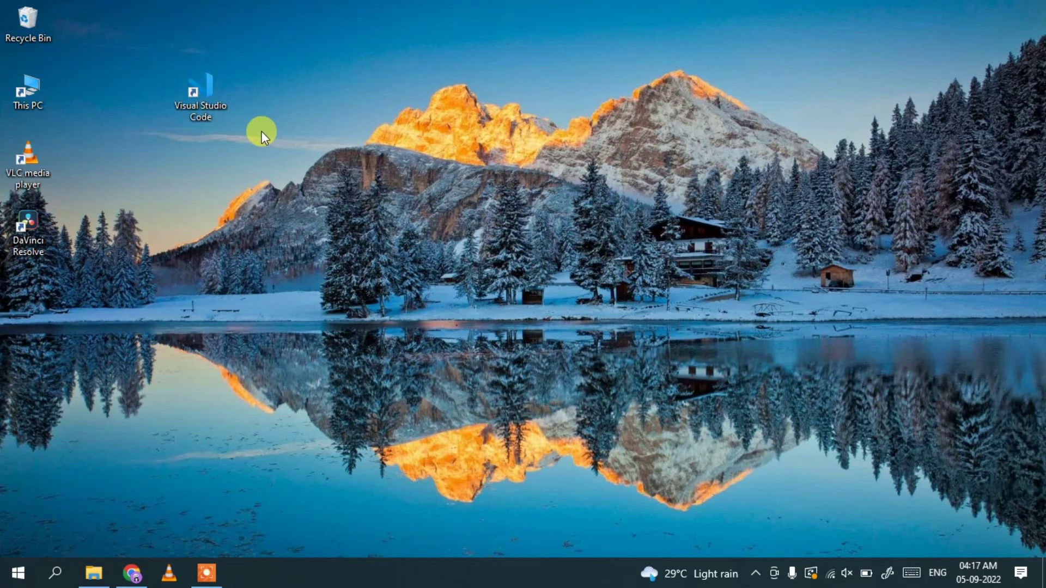
{"action": "left_click_drag", "start_coordinate": [264, 130], "coordinate": [142, 27]}
{"action": "left_click", "coordinate": [290, 99]}
{"action": "left_click_drag", "start_coordinate": [237, 139], "coordinate": [160, 63]}
{"action": "left_click", "coordinate": [239, 43]}
{"action": "left_click_drag", "start_coordinate": [158, 152], "coordinate": [266, 45]}
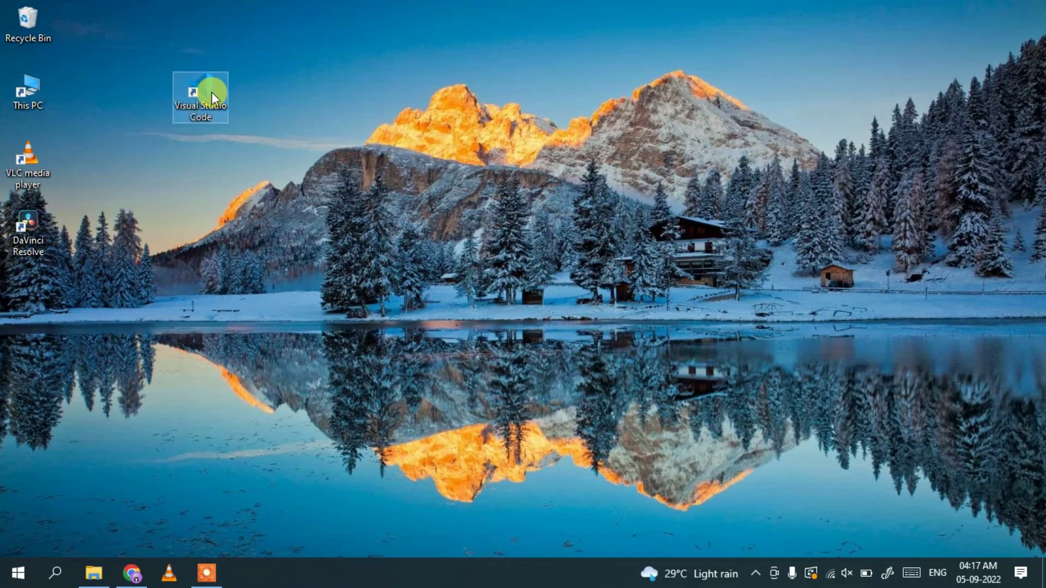
{"action": "left_click", "coordinate": [269, 54]}
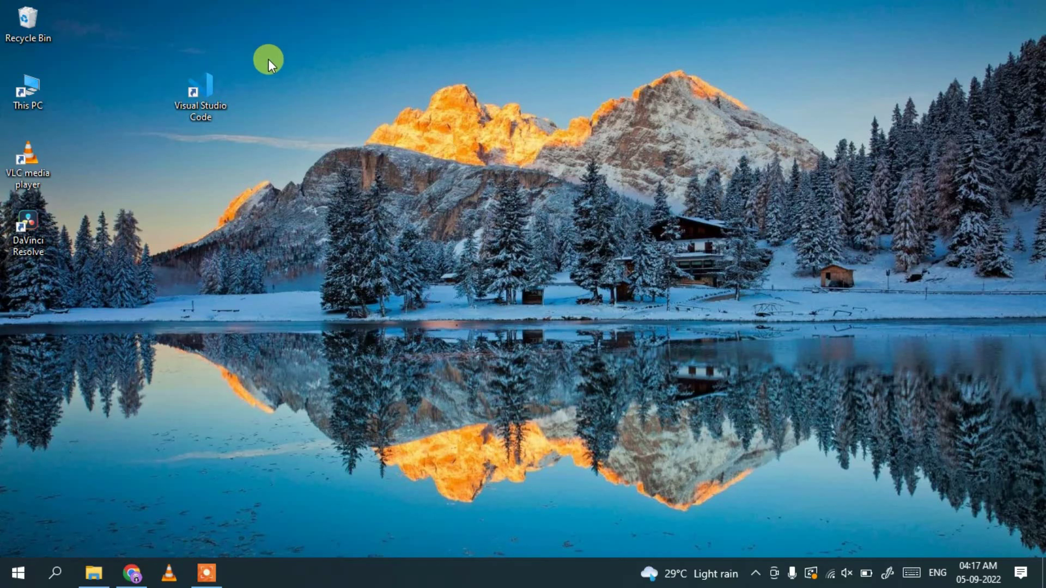
{"action": "left_click_drag", "start_coordinate": [155, 155], "coordinate": [298, 66]}
{"action": "left_click", "coordinate": [295, 77]}
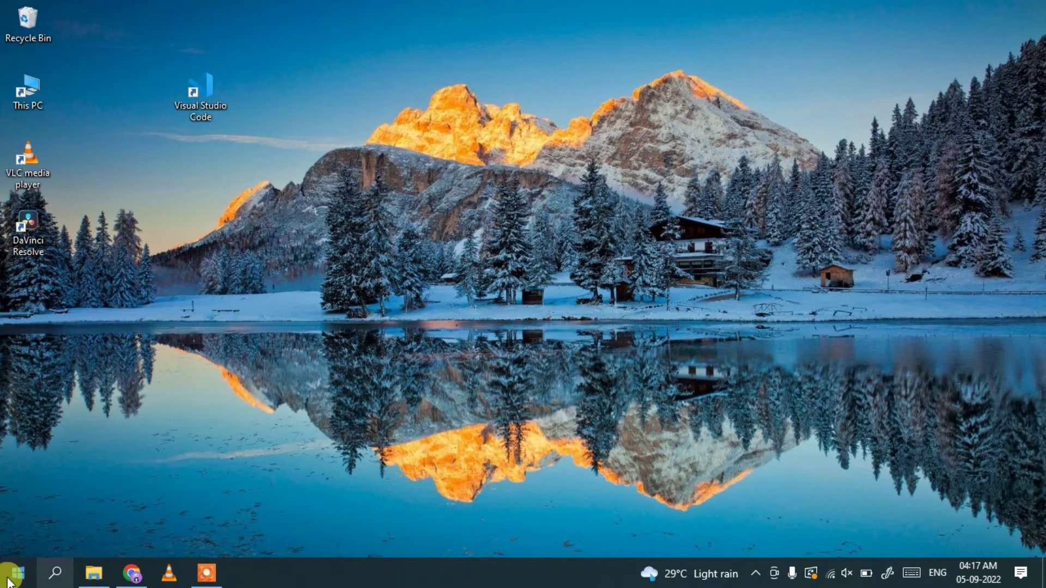
{"action": "left_click", "coordinate": [55, 575]}
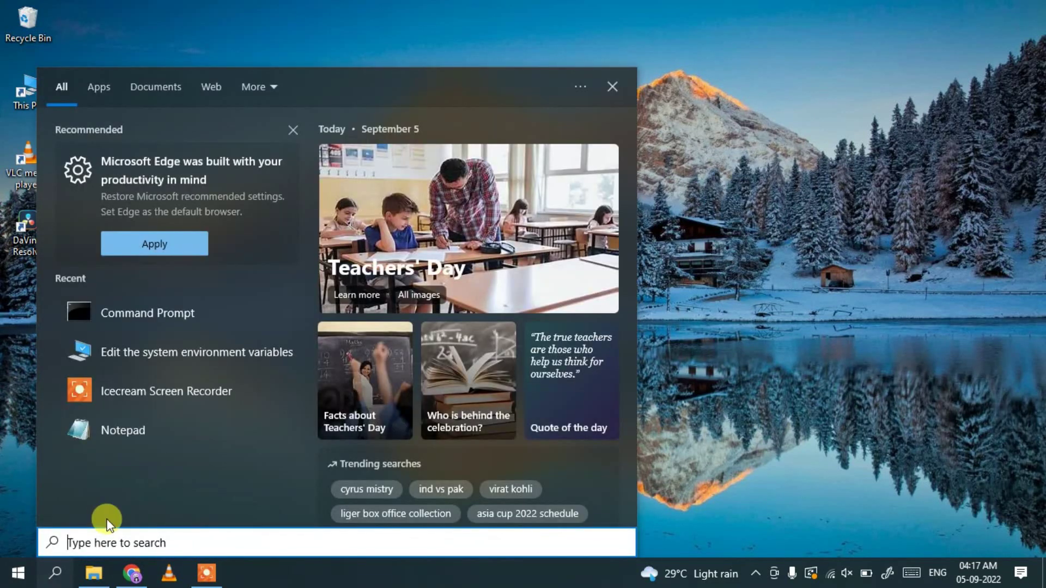
{"action": "type", "text": "cmd"}
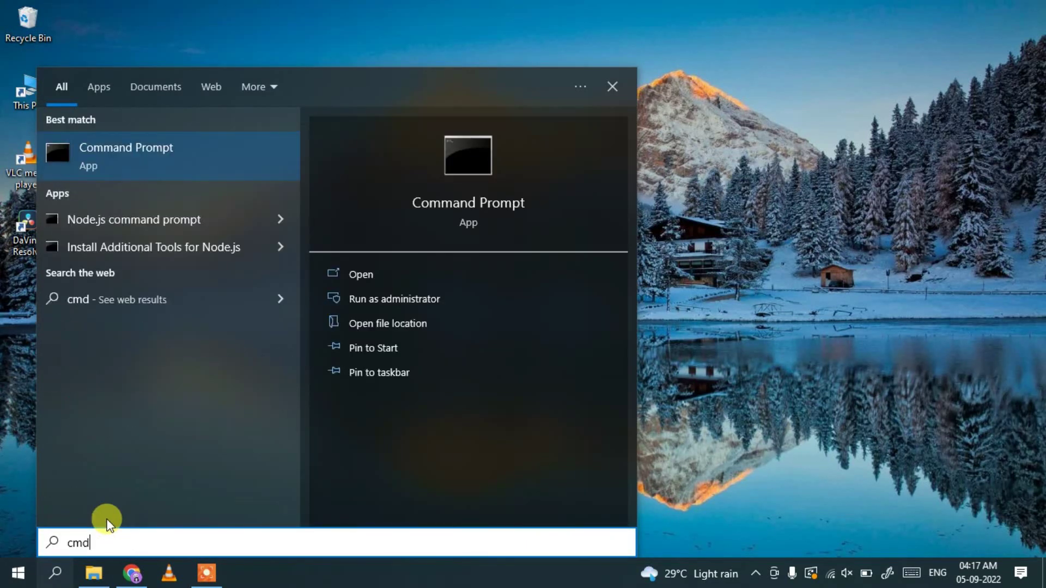
{"action": "left_click", "coordinate": [155, 155]}
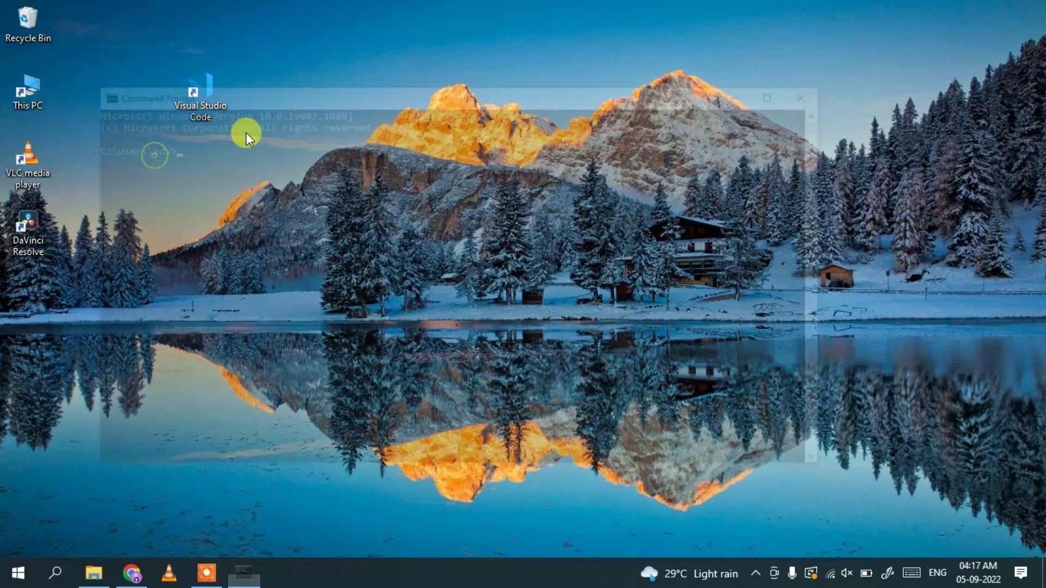
{"action": "left_click_drag", "start_coordinate": [403, 99], "coordinate": [562, 70]}
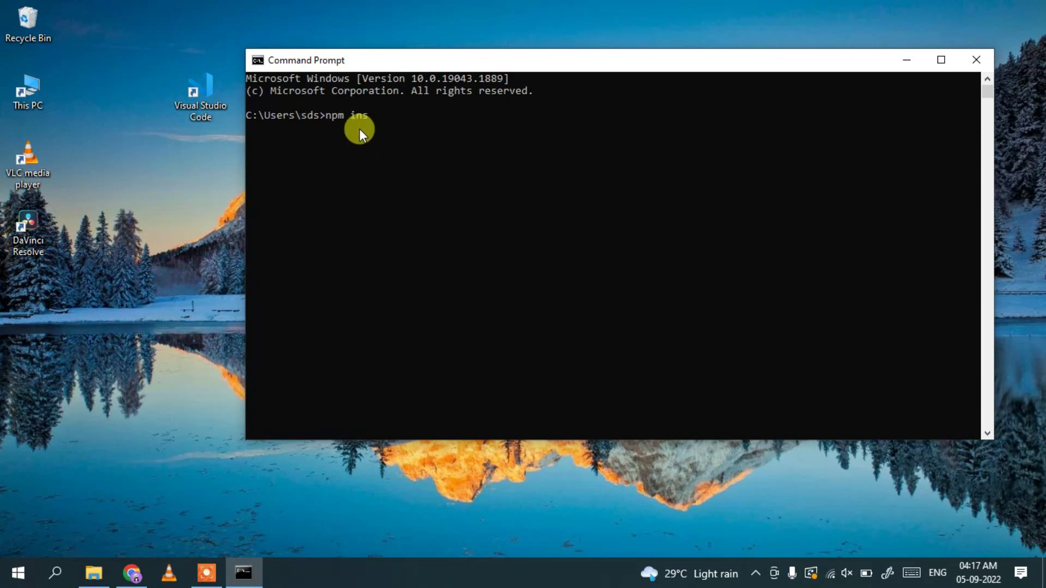
{"action": "type", "text": "ll -g @angular/cli"}
{"action": "key", "text": "Return"}
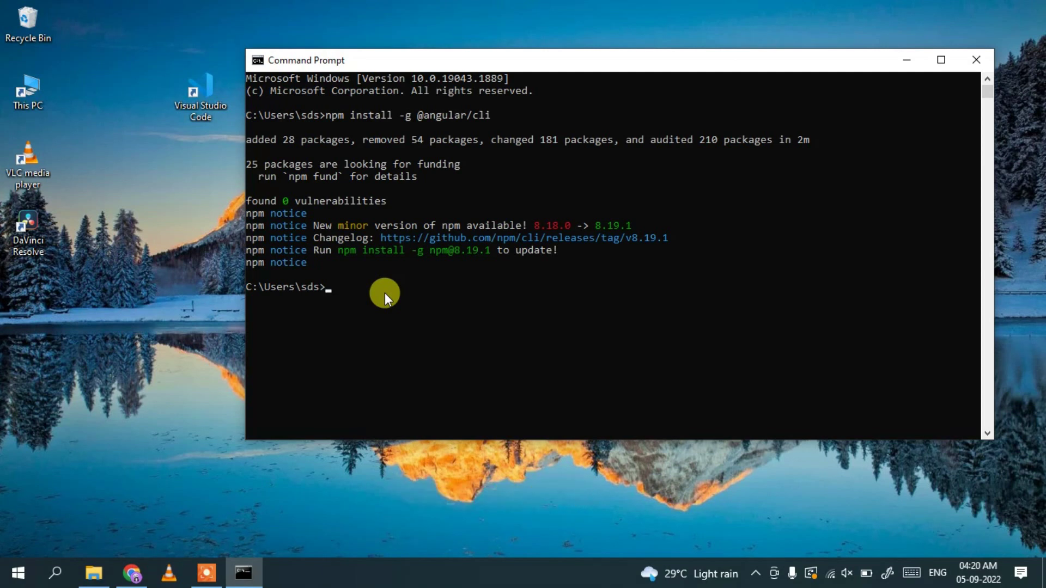
Check the installed Angular CLI version by running ng v, and highlight the Angular CLI and Node version lines
{"action": "type", "text": "ng v"}
{"action": "key", "text": "Return"}
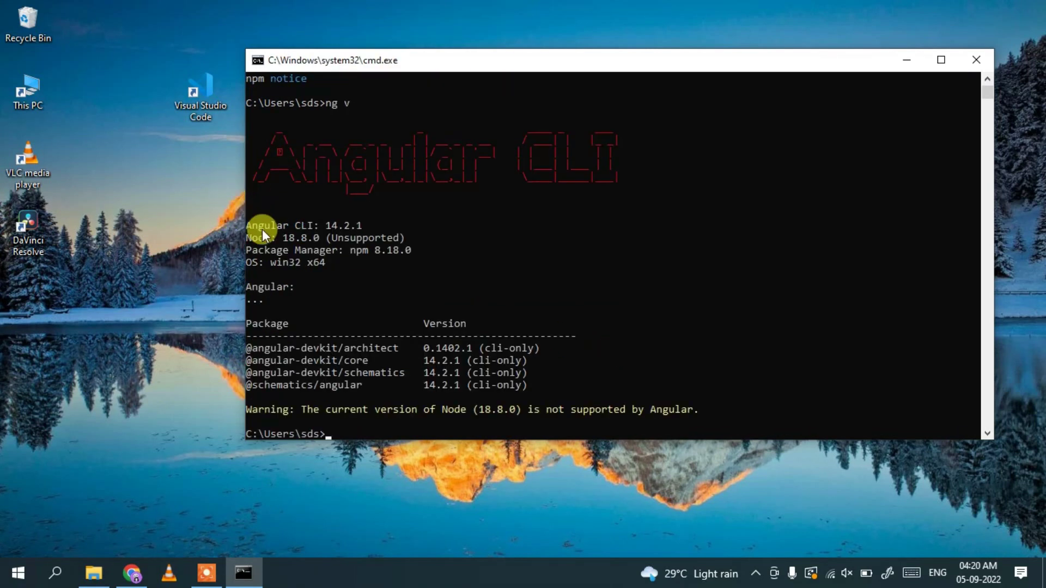
{"action": "left_click_drag", "start_coordinate": [260, 225], "coordinate": [390, 226]}
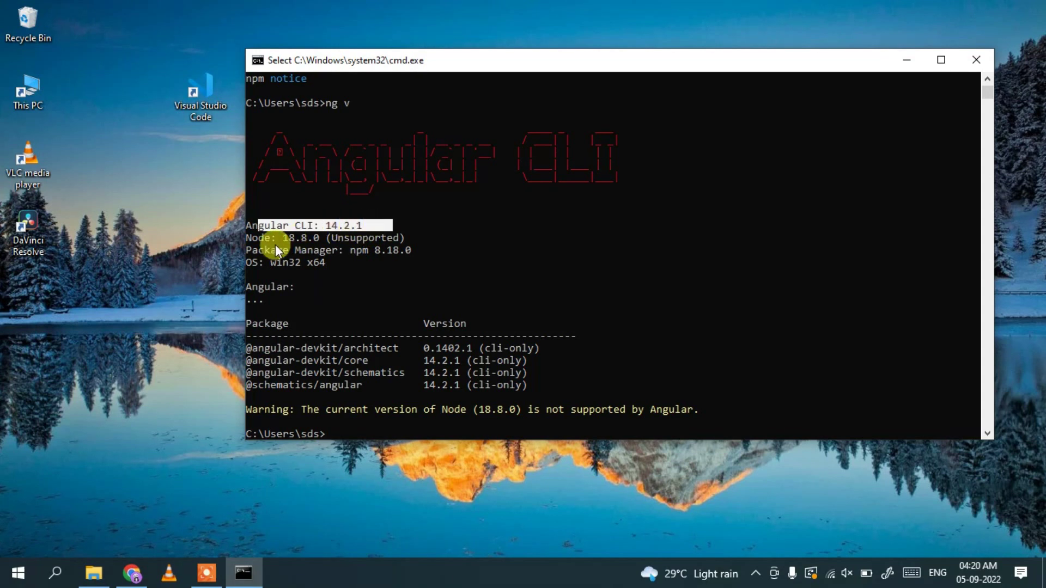
{"action": "left_click_drag", "start_coordinate": [252, 238], "coordinate": [321, 239]}
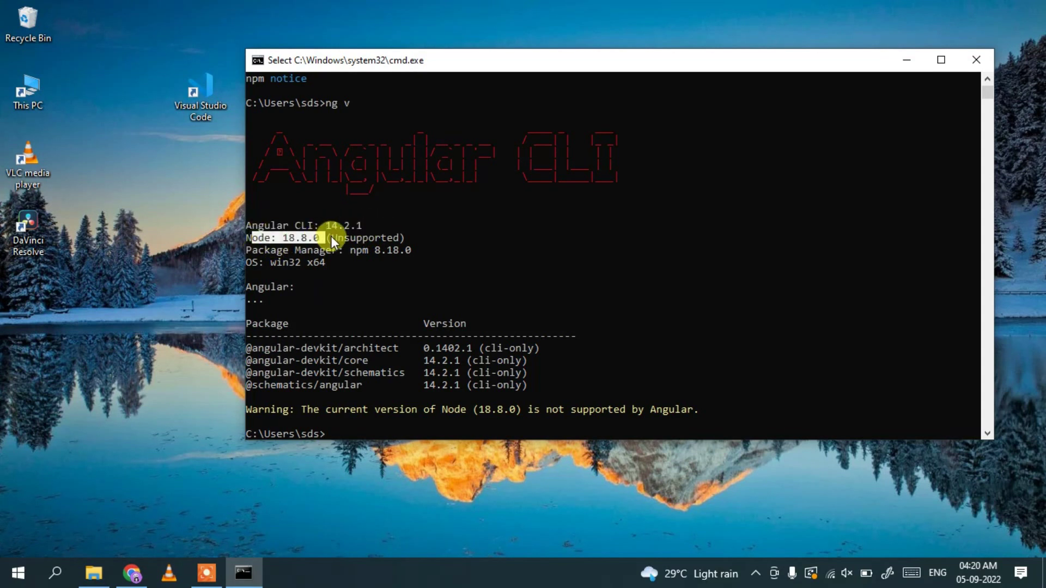
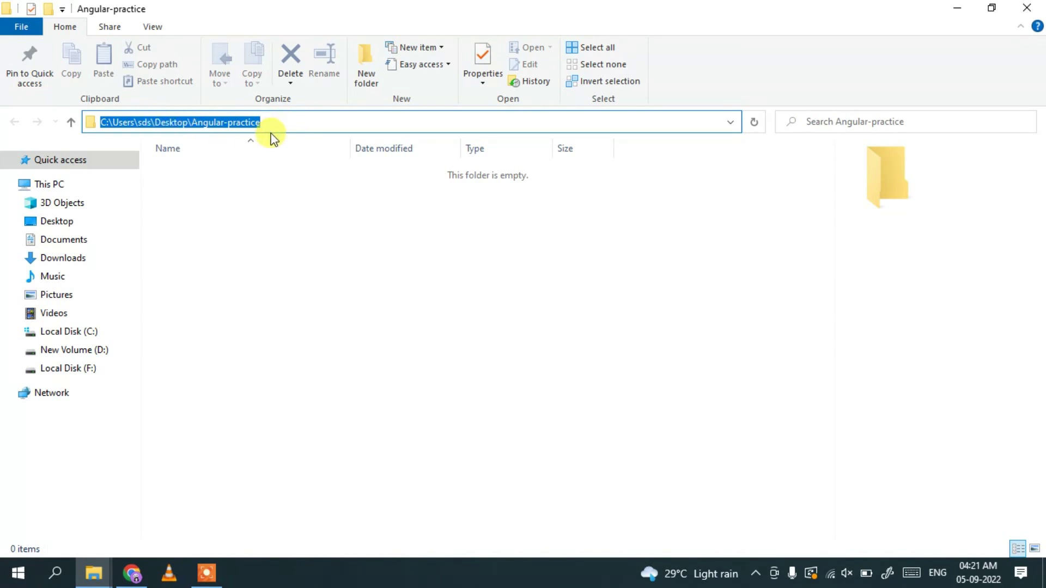
Open a Command Prompt in the Angular-practice folder and move its window clear of the folder's address
{"action": "type", "text": "cmd"}
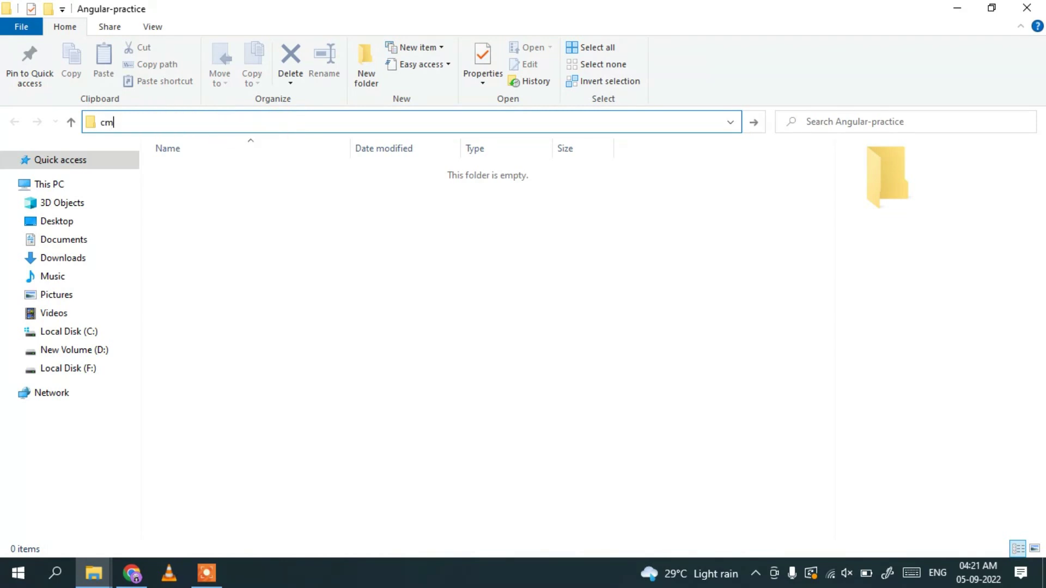
{"action": "left_click", "coordinate": [272, 136]}
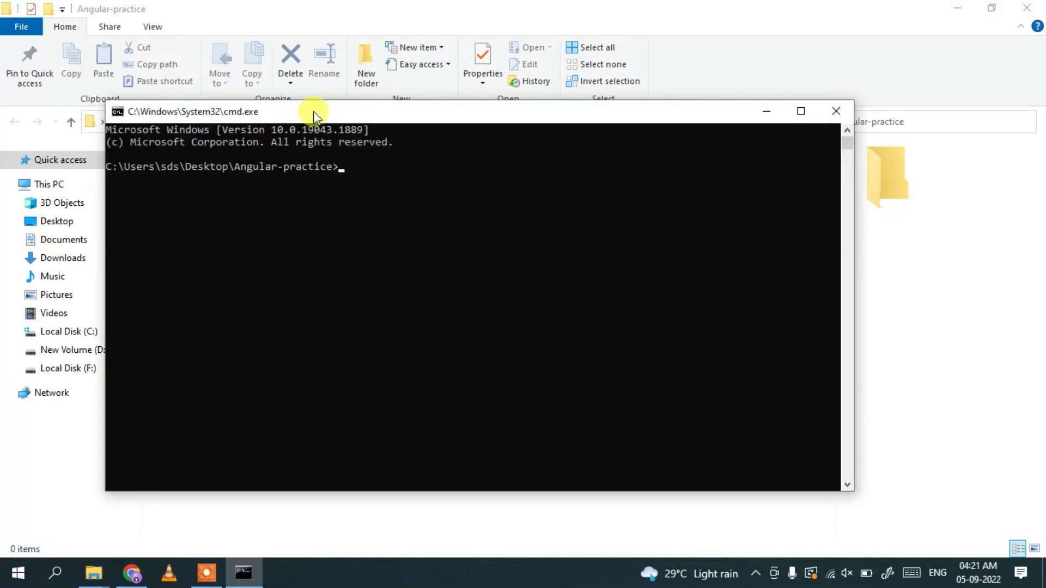
{"action": "left_click_drag", "start_coordinate": [312, 111], "coordinate": [401, 139]}
{"action": "left_click_drag", "start_coordinate": [270, 203], "coordinate": [365, 201]}
{"action": "left_click", "coordinate": [363, 203]}
{"action": "left_click", "coordinate": [426, 232]}
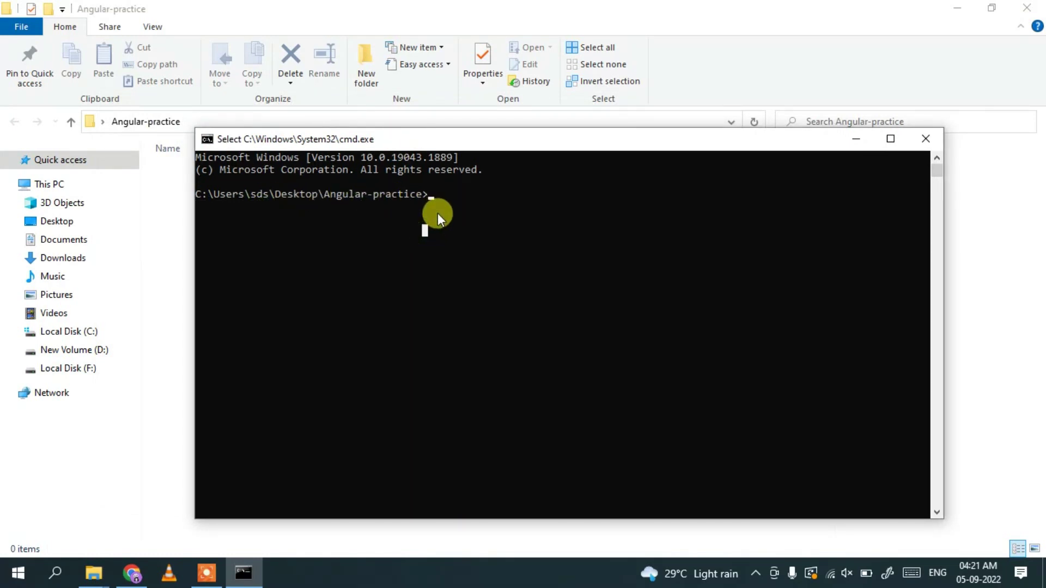
Create a new Angular project by running ng new my-first-angular-project, and answer n to adding Angular routing
{"action": "type", "text": "ng n"}
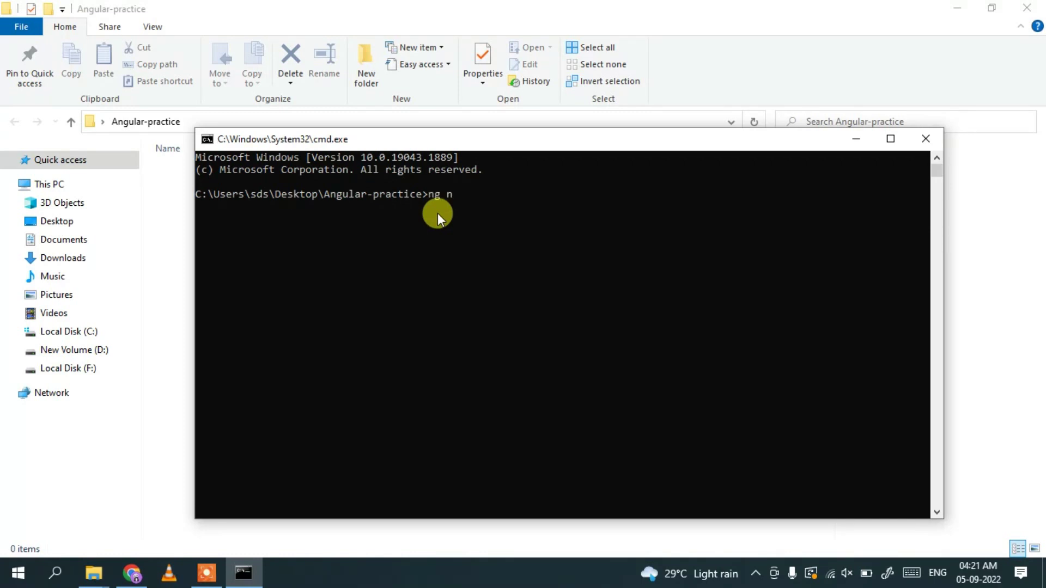
{"action": "type", "text": "ew my-first-angular-project"}
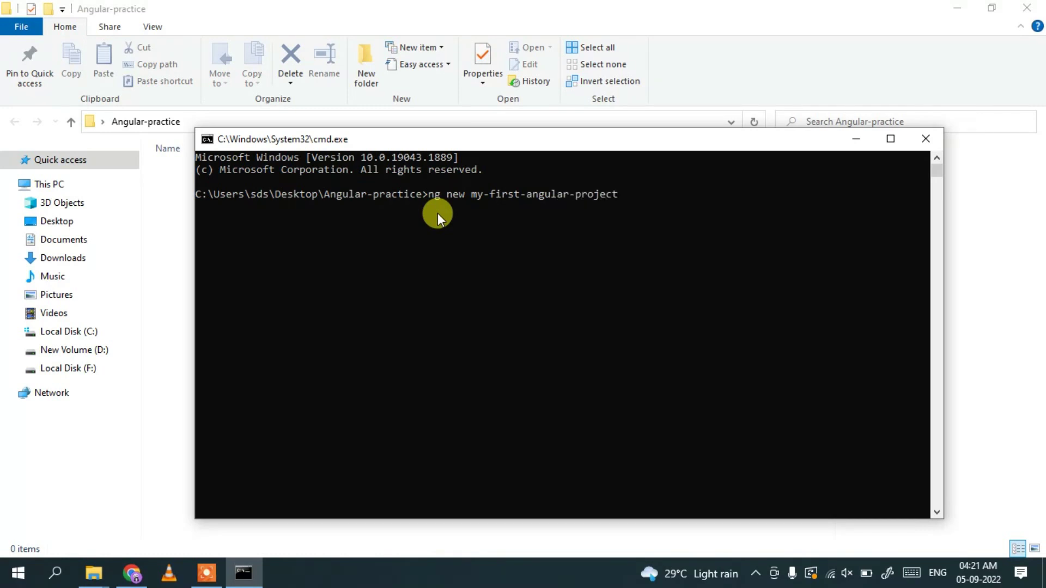
{"action": "key", "text": "Return"}
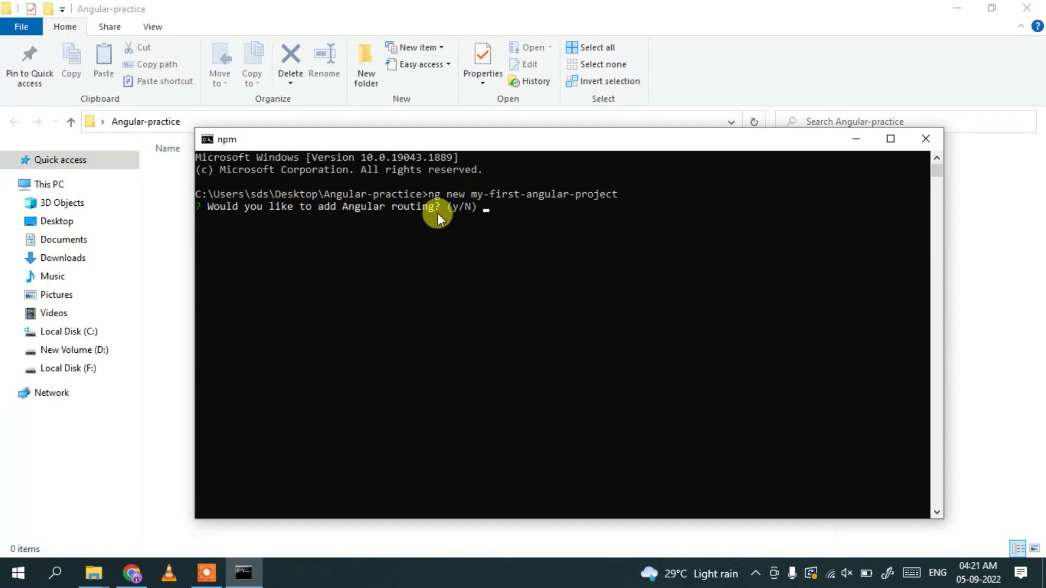
{"action": "left_click_drag", "start_coordinate": [256, 209], "coordinate": [460, 210]}
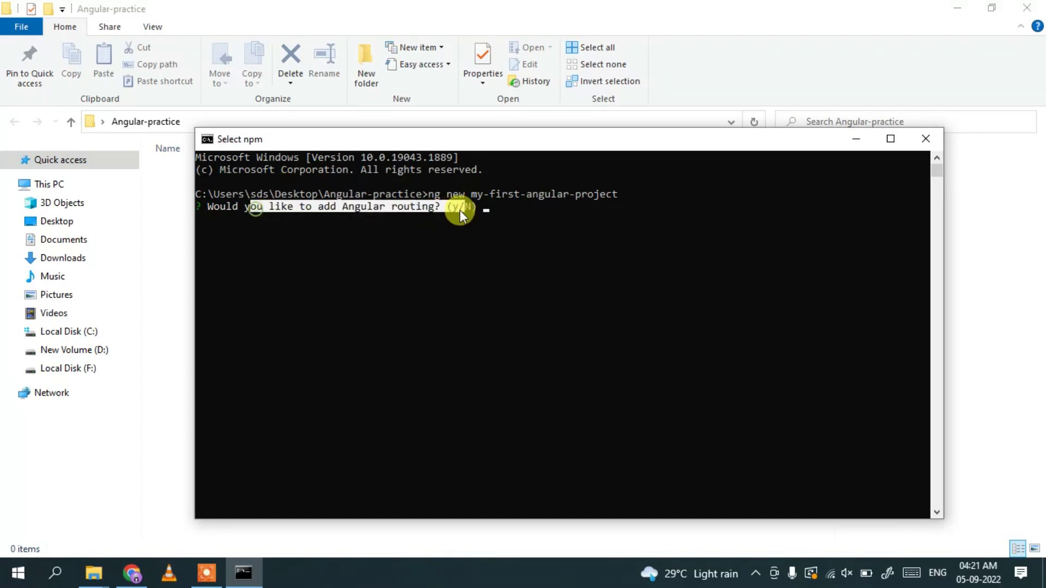
{"action": "left_click", "coordinate": [486, 213]}
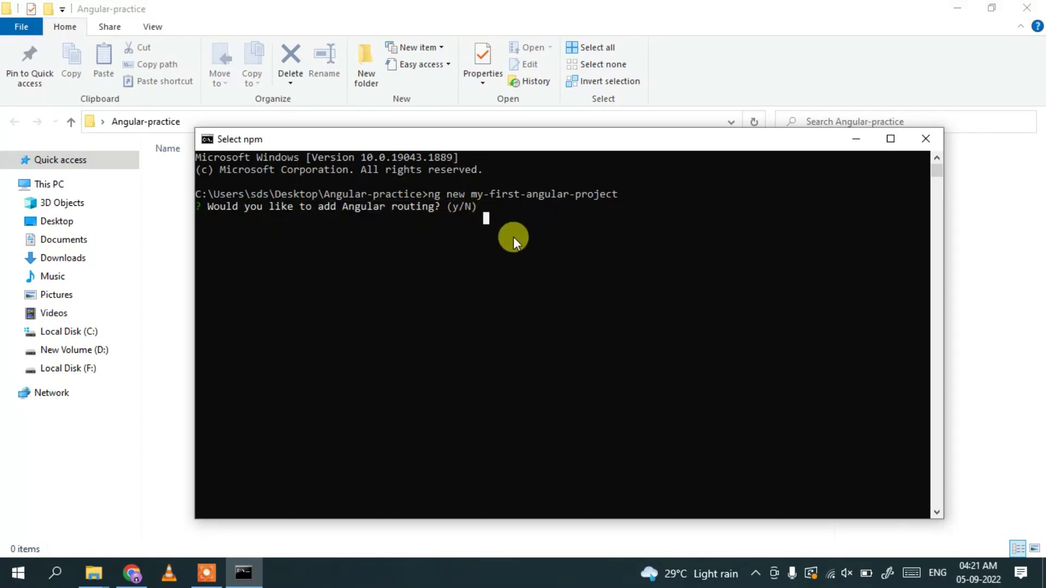
{"action": "type", "text": "n"}
{"action": "key", "text": "Return"}
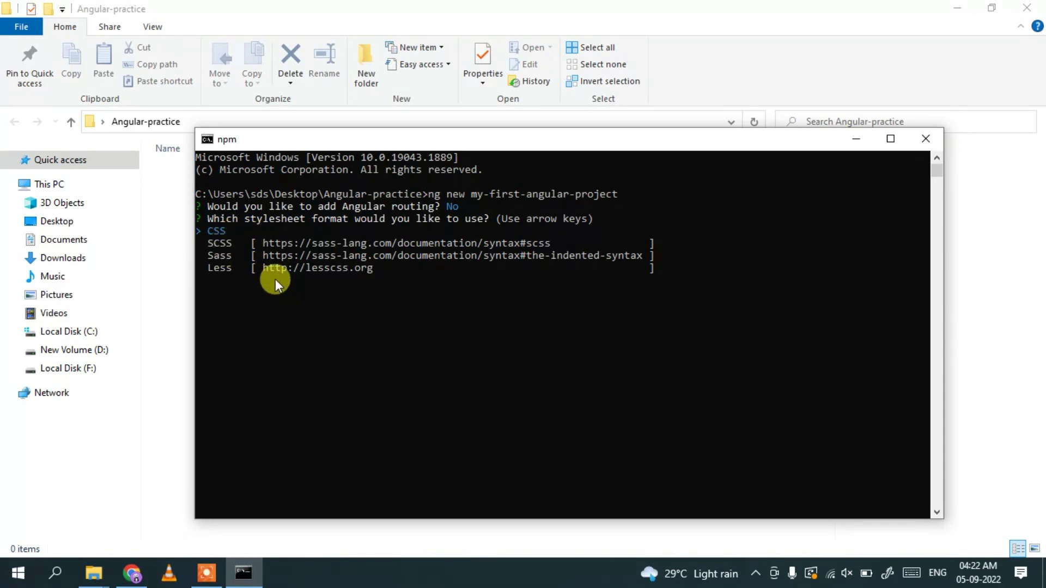
Choose CSS as the stylesheet format for the new project and let its files and packages be generated
{"action": "key", "text": "Down"}
{"action": "key", "text": "Down"}
{"action": "key", "text": "Down"}
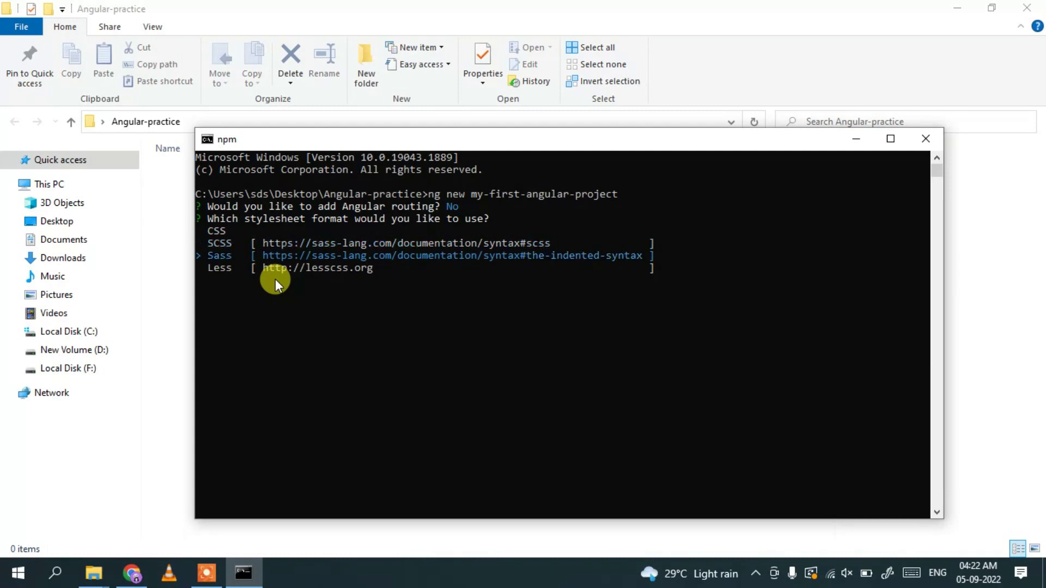
{"action": "key", "text": "Up"}
{"action": "key", "text": "Up"}
{"action": "key", "text": "Return"}
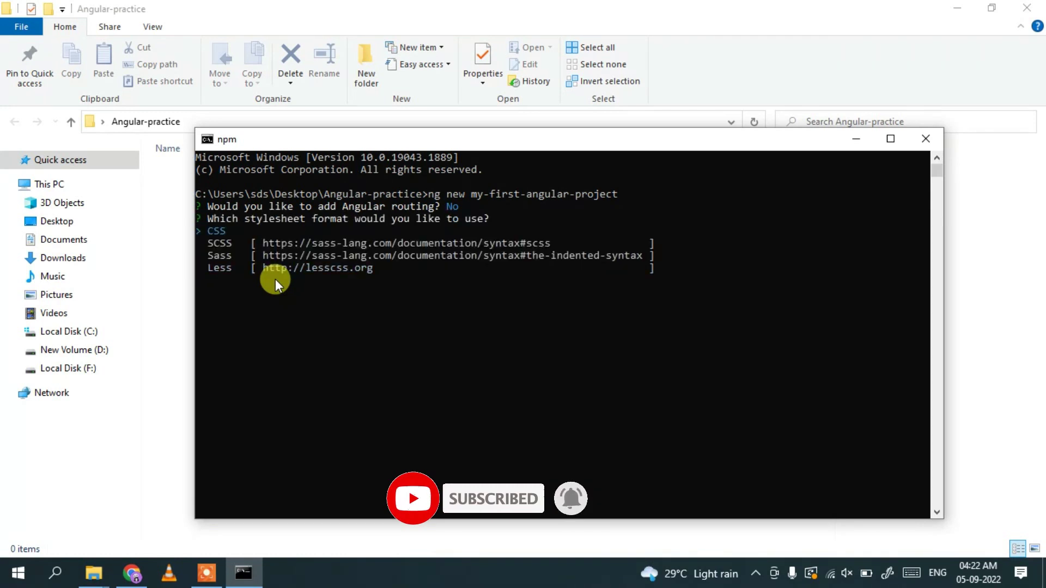
{"action": "key", "text": "Return"}
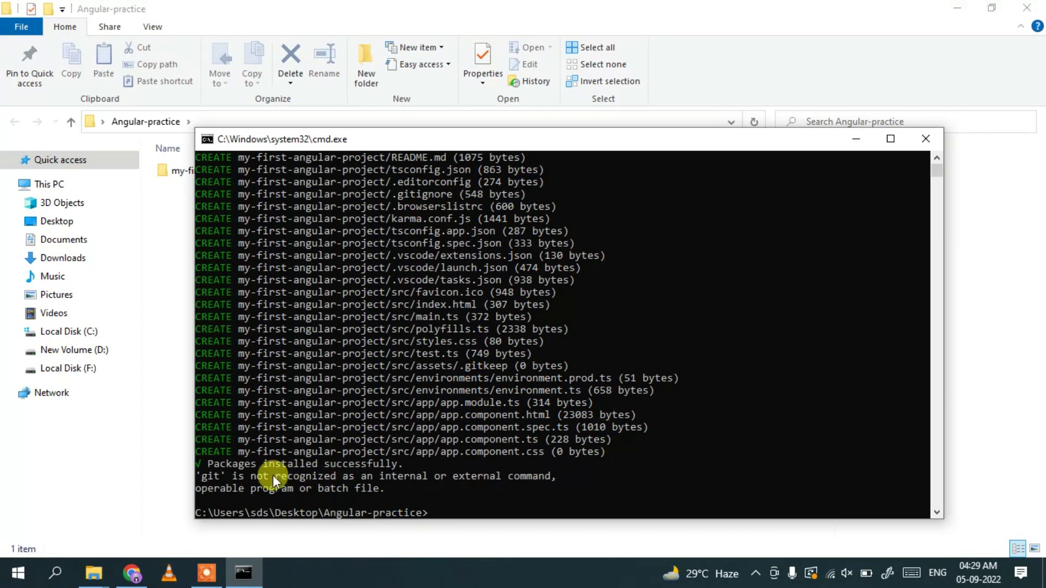
Highlight the package installation message in the output and close the Command Prompt window
{"action": "left_click_drag", "start_coordinate": [207, 464], "coordinate": [400, 465]}
{"action": "right_click", "coordinate": [400, 466]}
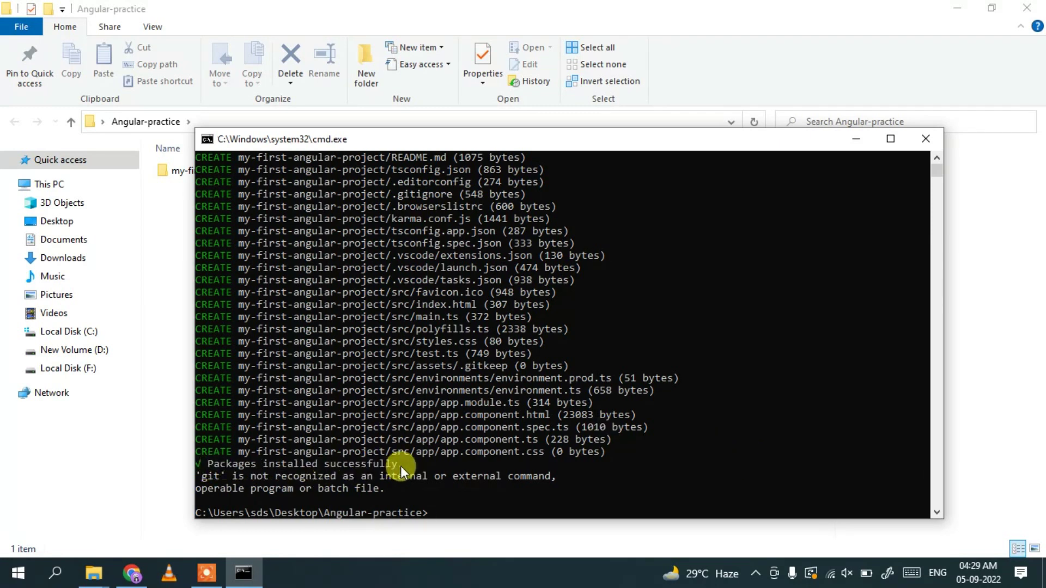
{"action": "left_click", "coordinate": [926, 140]}
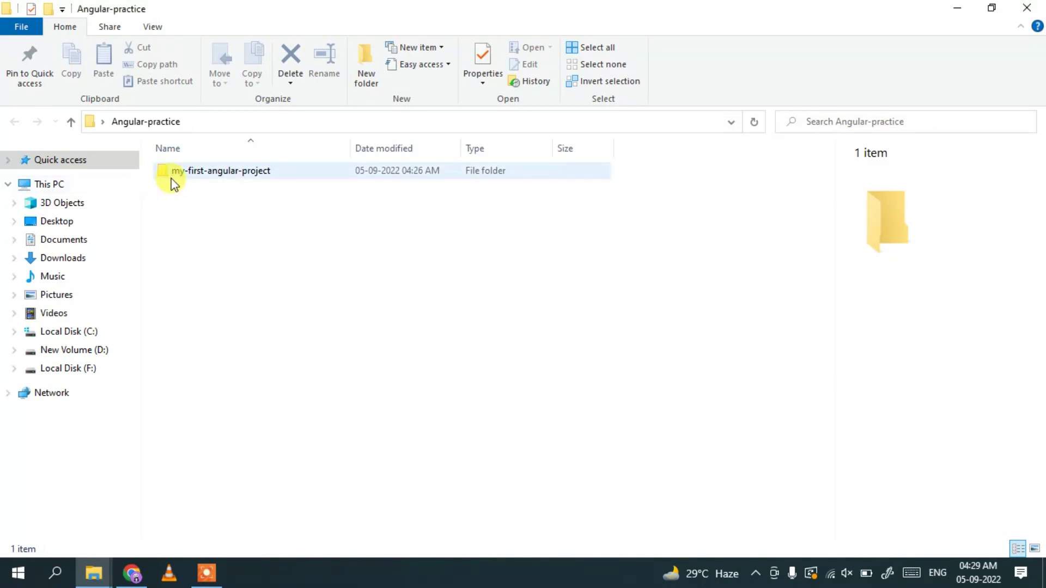
Open the my-first-angular-project folder and launch a Command Prompt in it
{"action": "left_click", "coordinate": [198, 174]}
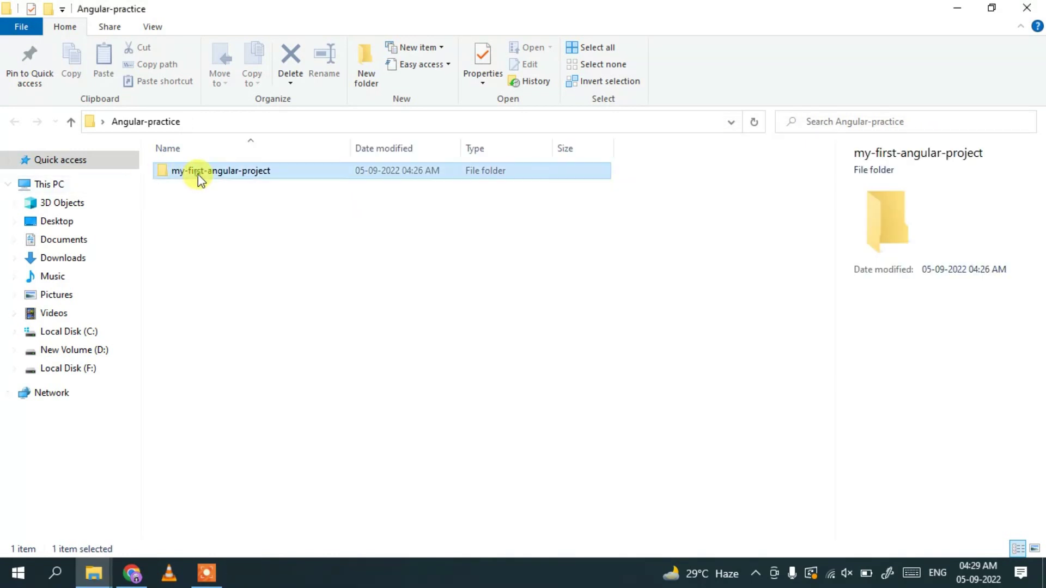
{"action": "double_click", "coordinate": [277, 174]}
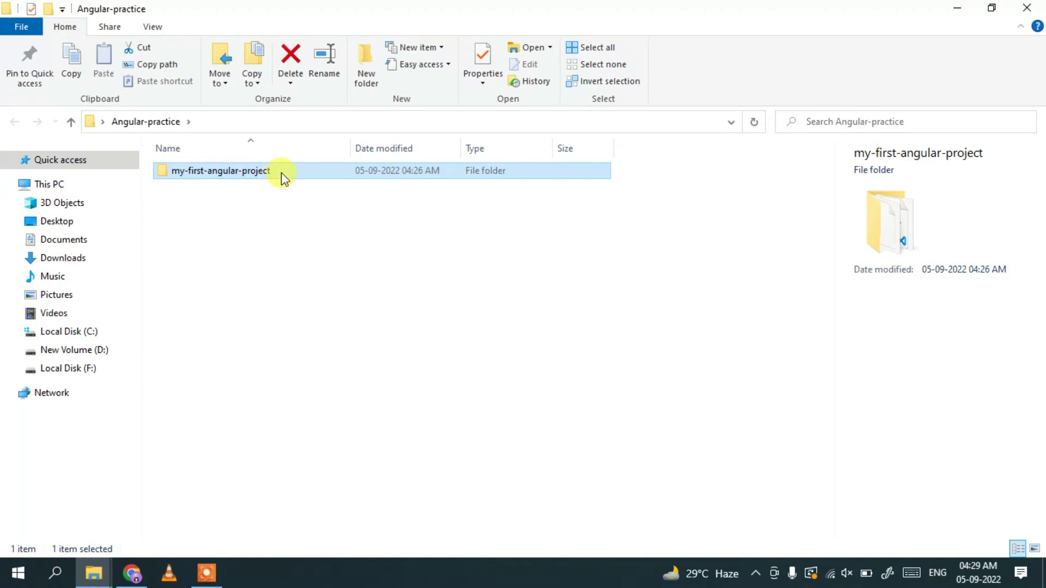
{"action": "left_click", "coordinate": [374, 121]}
{"action": "type", "text": "cmd"}
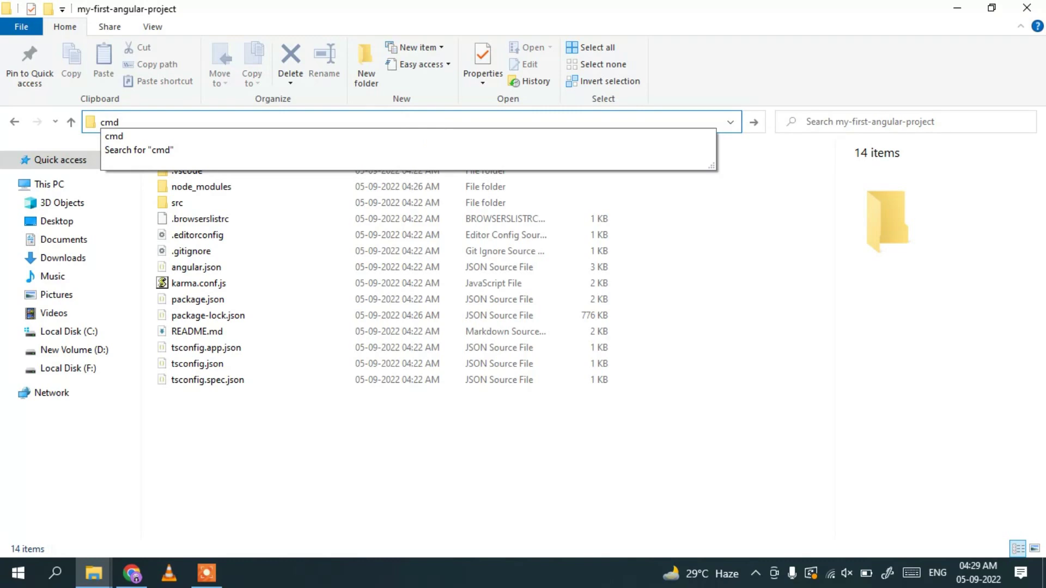
{"action": "key", "text": "Return"}
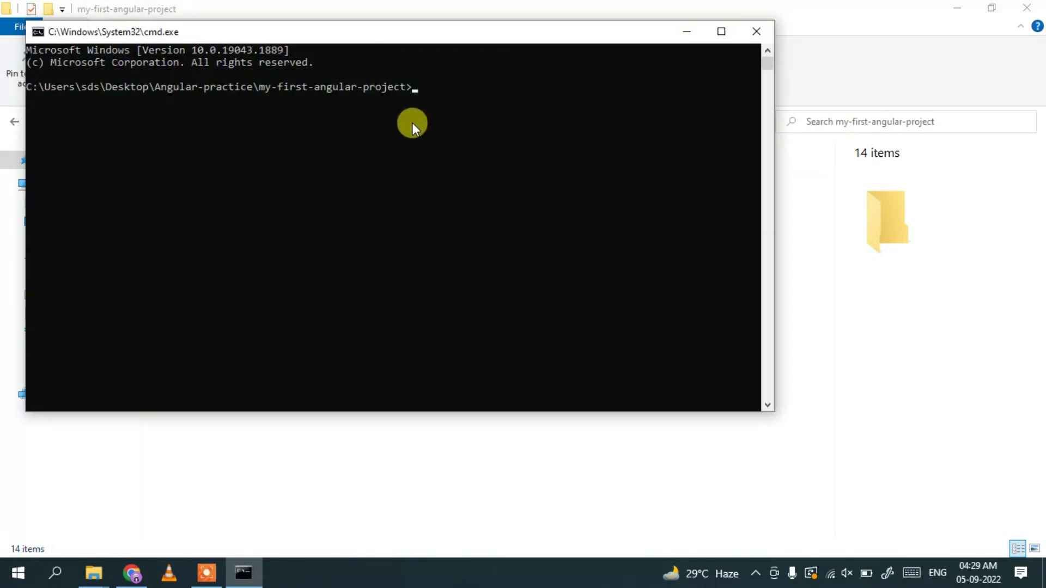
Start the development server by running ng serve, and highlight the compile status and the browser address instruction
{"action": "left_click_drag", "start_coordinate": [364, 36], "coordinate": [470, 191]}
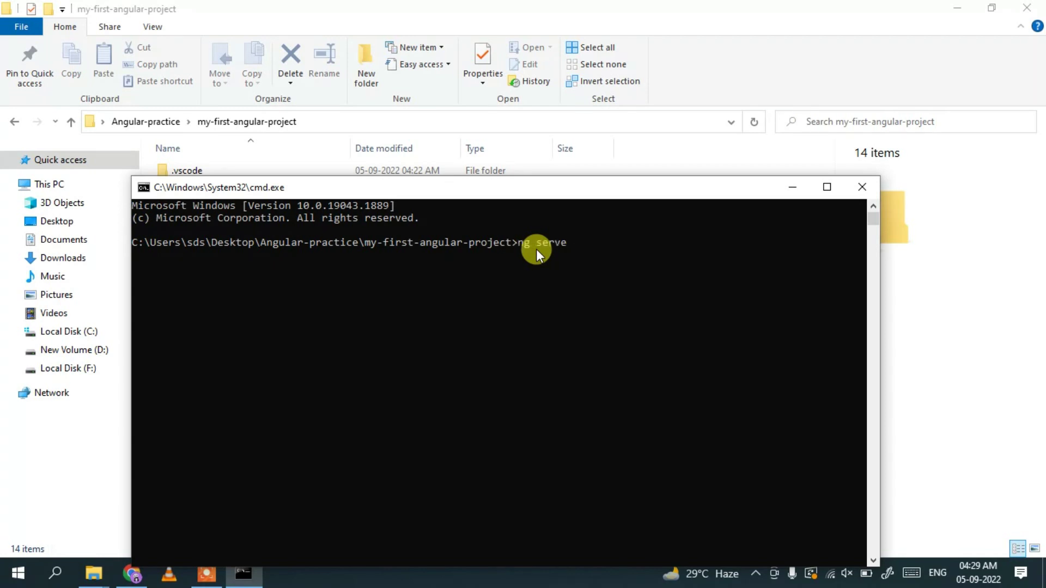
{"action": "key", "text": "Return"}
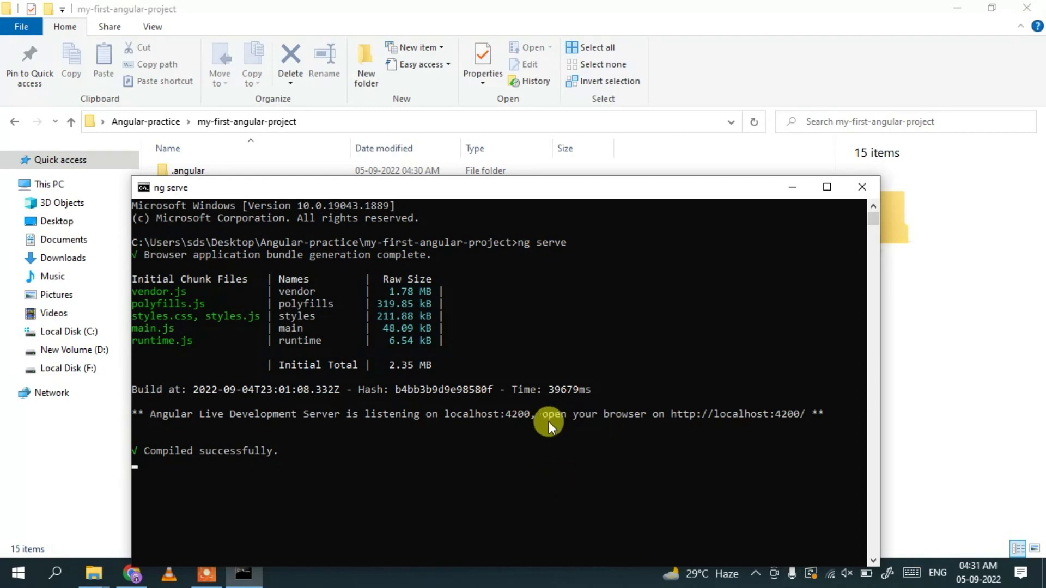
{"action": "left_click_drag", "start_coordinate": [145, 450], "coordinate": [273, 450]}
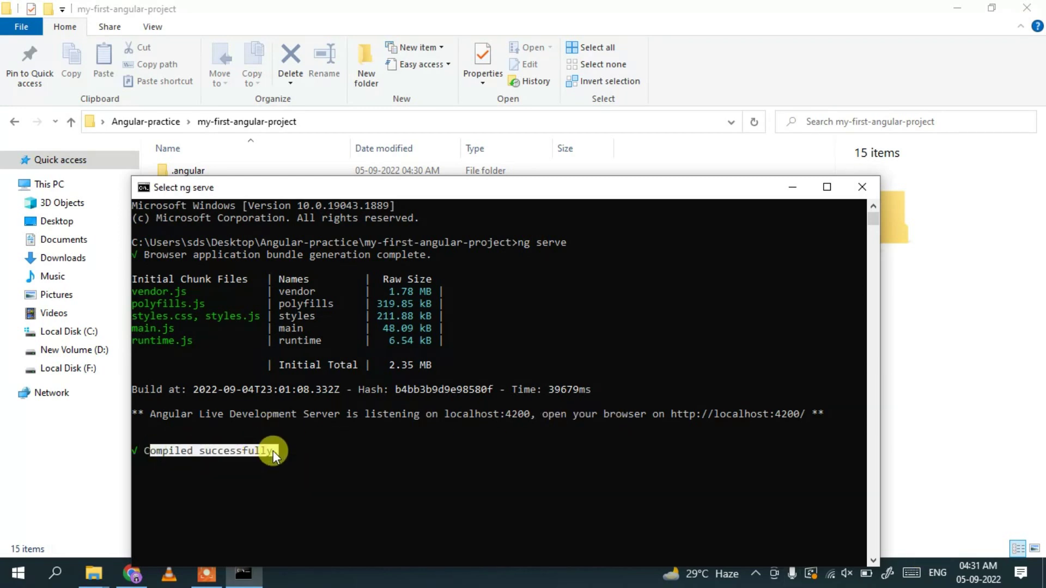
{"action": "right_click", "coordinate": [273, 450]}
{"action": "left_click_drag", "start_coordinate": [543, 414], "coordinate": [807, 417]}
{"action": "right_click", "coordinate": [807, 418]}
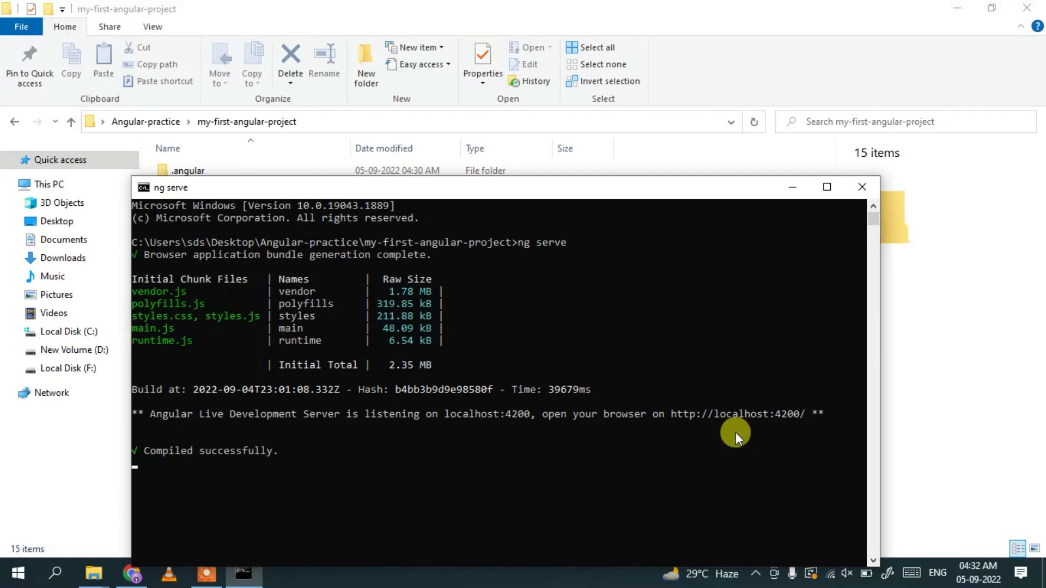
{"action": "left_click_drag", "start_coordinate": [672, 414], "coordinate": [773, 417]}
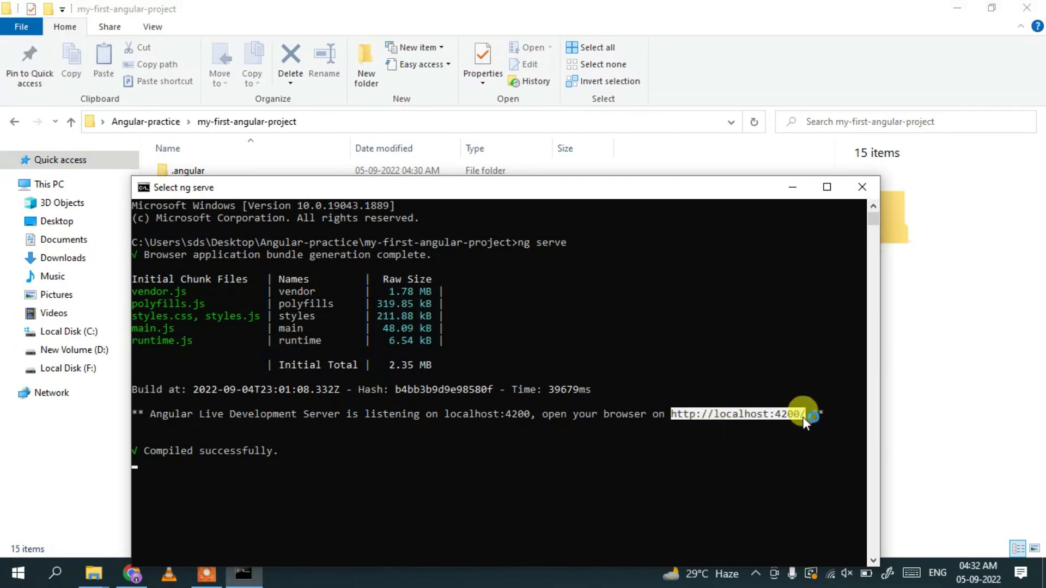
{"action": "left_click", "coordinate": [132, 574]}
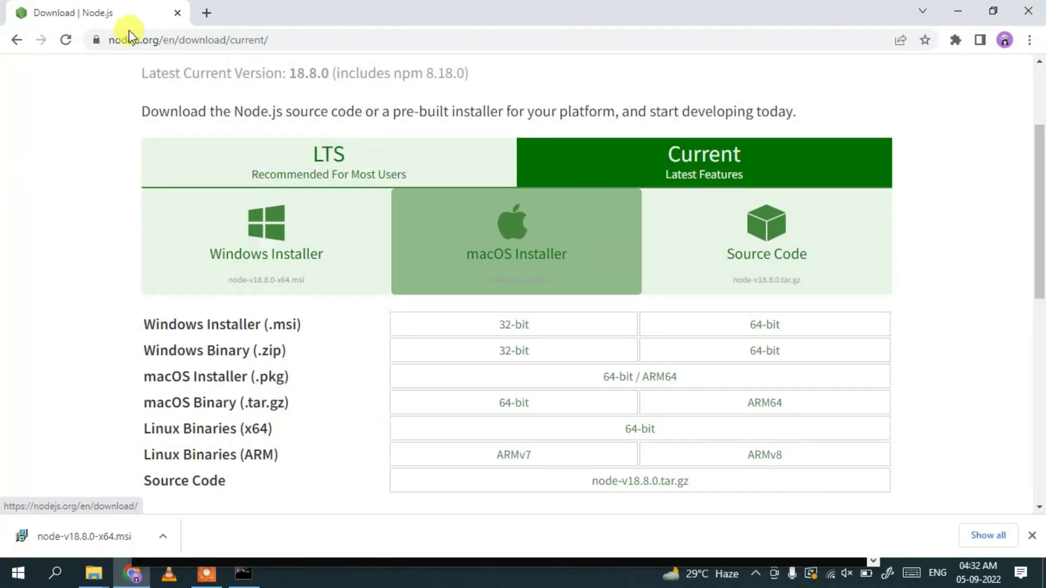
{"action": "left_click", "coordinate": [206, 13]}
{"action": "type", "text": "http://localhost:4200/"}
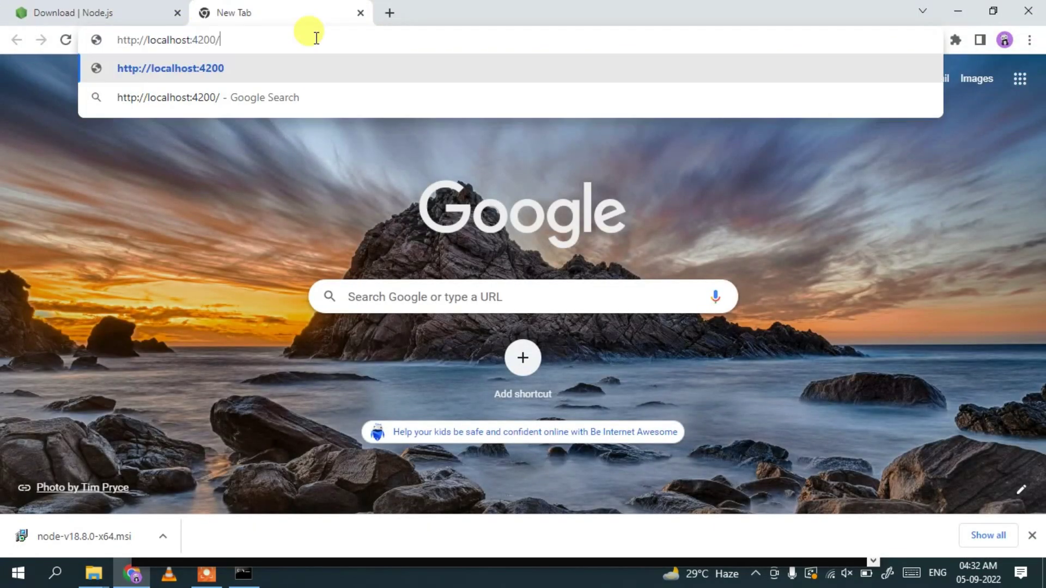
{"action": "key", "text": "Return"}
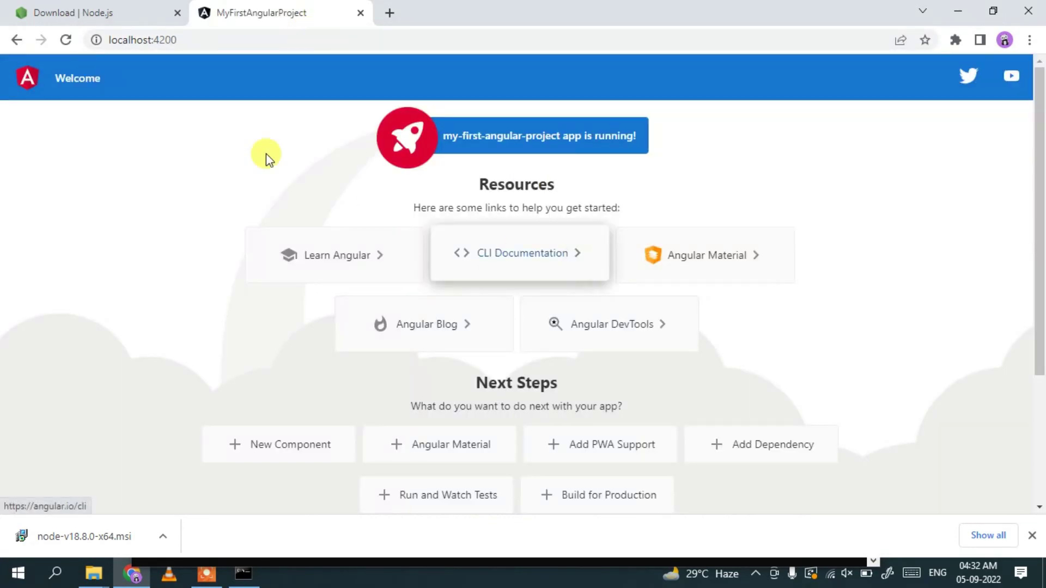
Highlight the app running message on the page, switch to File Explorer and examine all the files in the my-first-angular-project folder
{"action": "left_click_drag", "start_coordinate": [557, 147], "coordinate": [643, 143]}
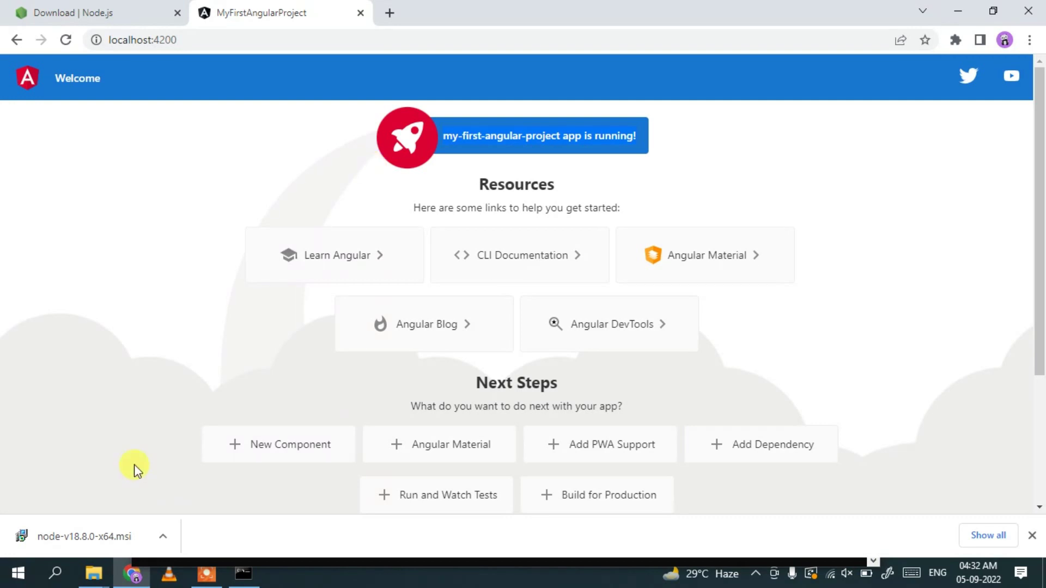
{"action": "left_click", "coordinate": [93, 577]}
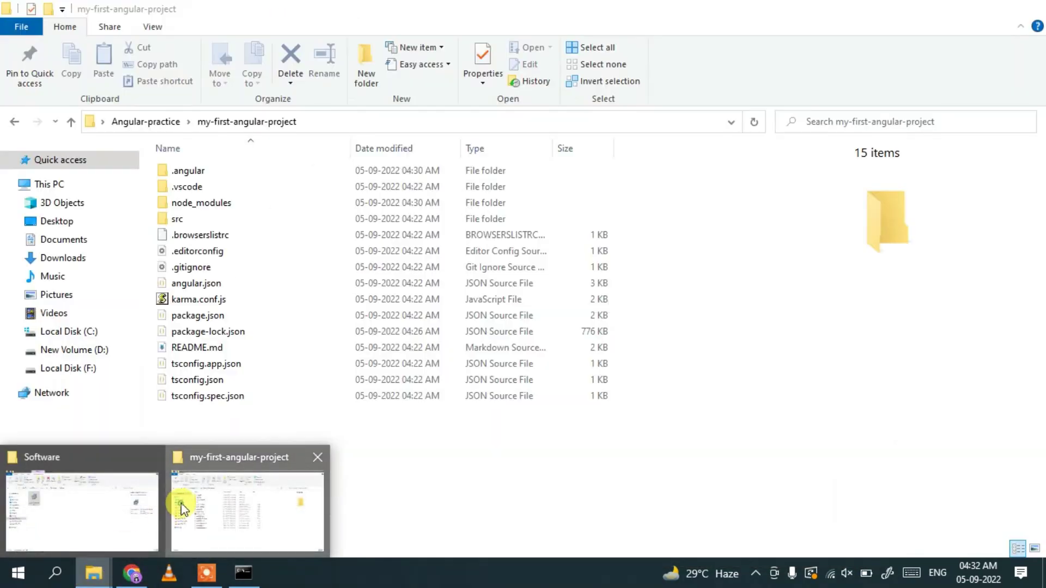
{"action": "left_click", "coordinate": [183, 504]}
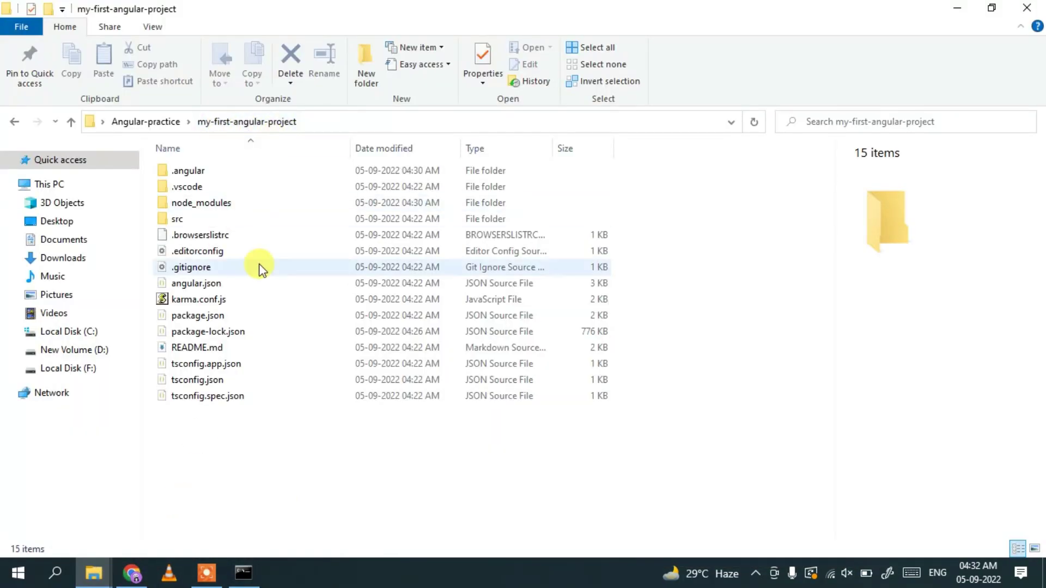
{"action": "left_click_drag", "start_coordinate": [211, 443], "coordinate": [318, 147]}
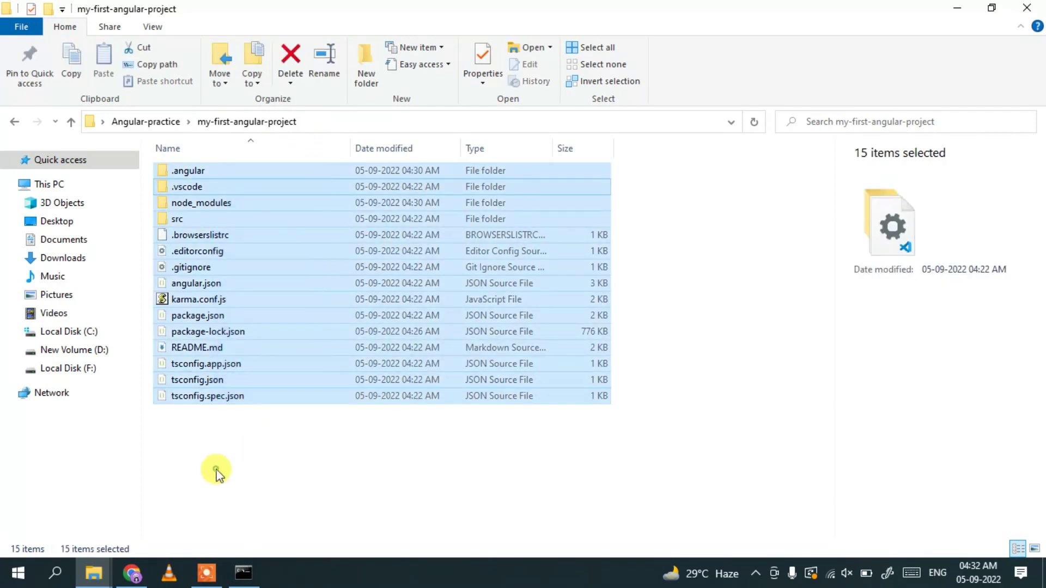
{"action": "left_click", "coordinate": [217, 474]}
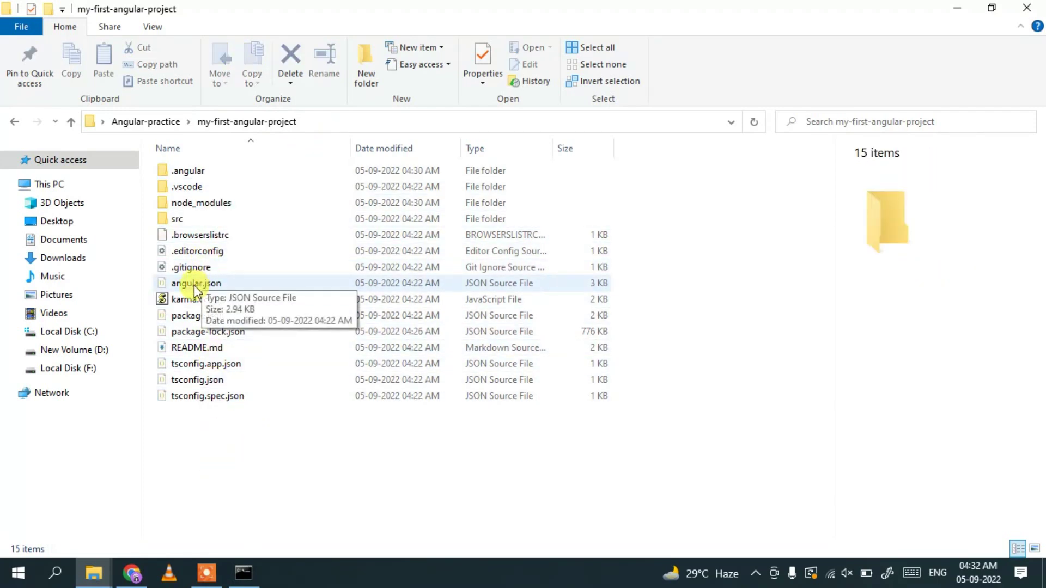
Close the Command Prompt window running ng serve and launch a new Command Prompt in the my-first-angular-project folder
{"action": "left_click", "coordinate": [243, 572]}
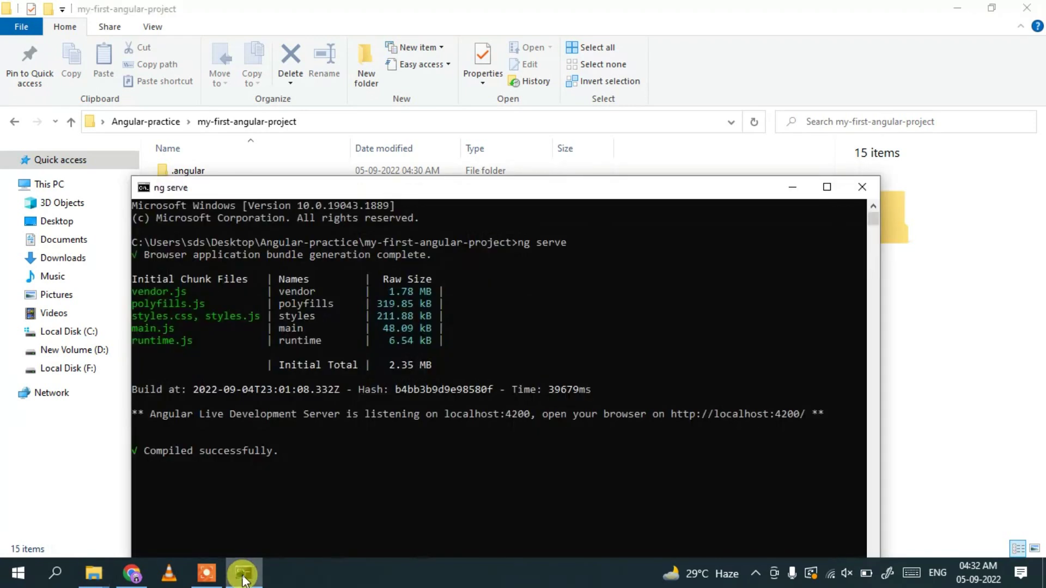
{"action": "left_click", "coordinate": [862, 187]}
{"action": "left_click", "coordinate": [397, 121]}
{"action": "type", "text": "cmd"}
{"action": "key", "text": "Return"}
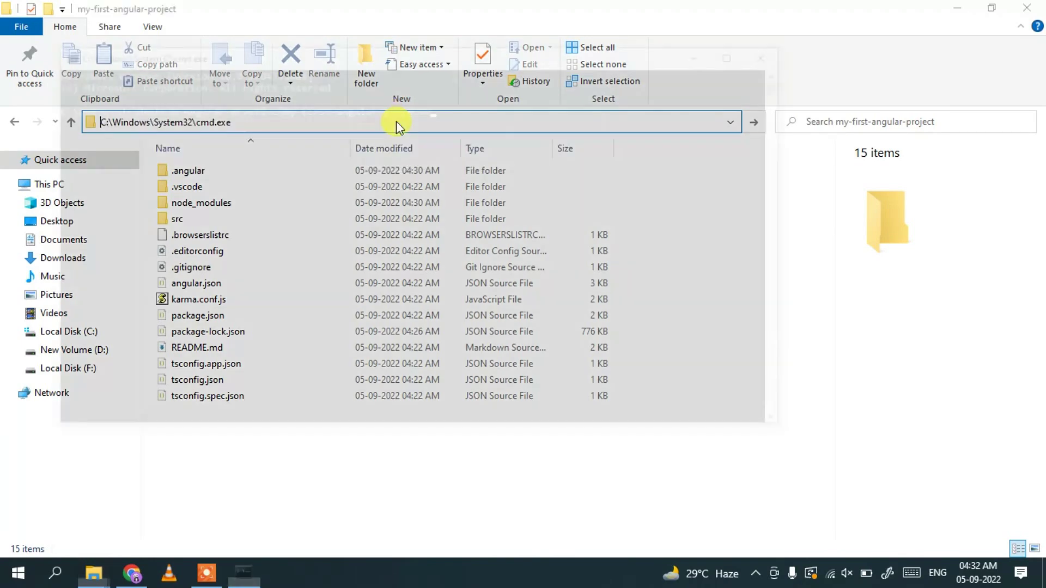
Open the project folder in Visual Studio Code by running code . in the Command Prompt
{"action": "left_click_drag", "start_coordinate": [427, 56], "coordinate": [446, 151]}
{"action": "type", "text": "code ."}
{"action": "key", "text": "Return"}
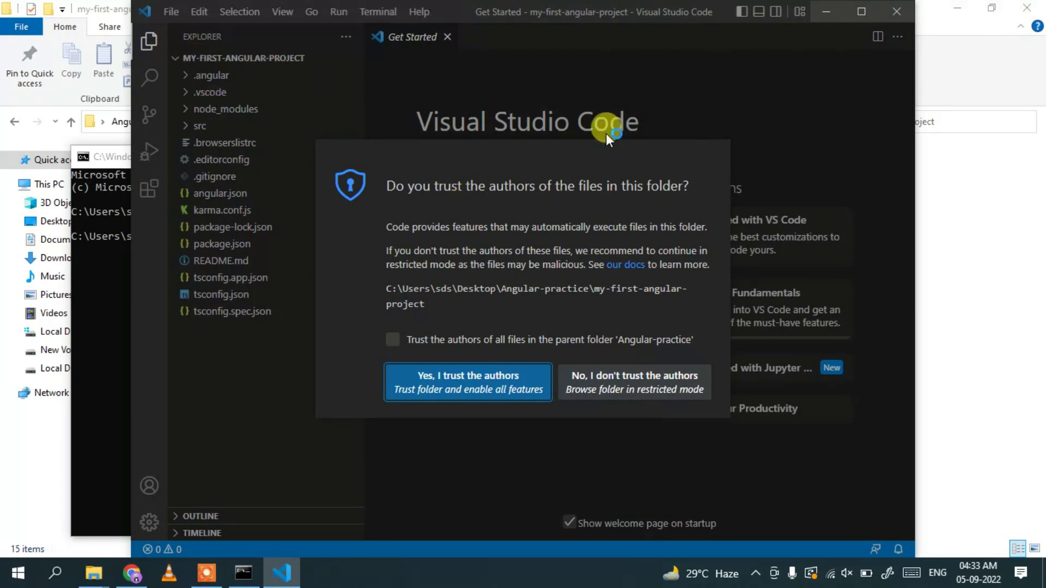
Trust the authors of the project and its parent folder Angular-practice, and maximize the Visual Studio Code window
{"action": "left_click", "coordinate": [392, 339]}
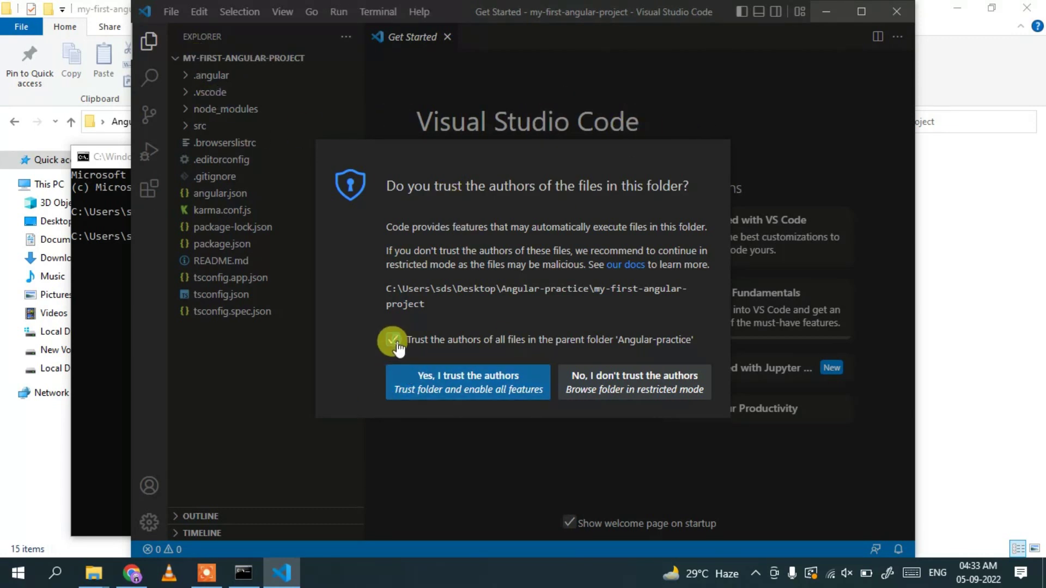
{"action": "left_click", "coordinate": [425, 400]}
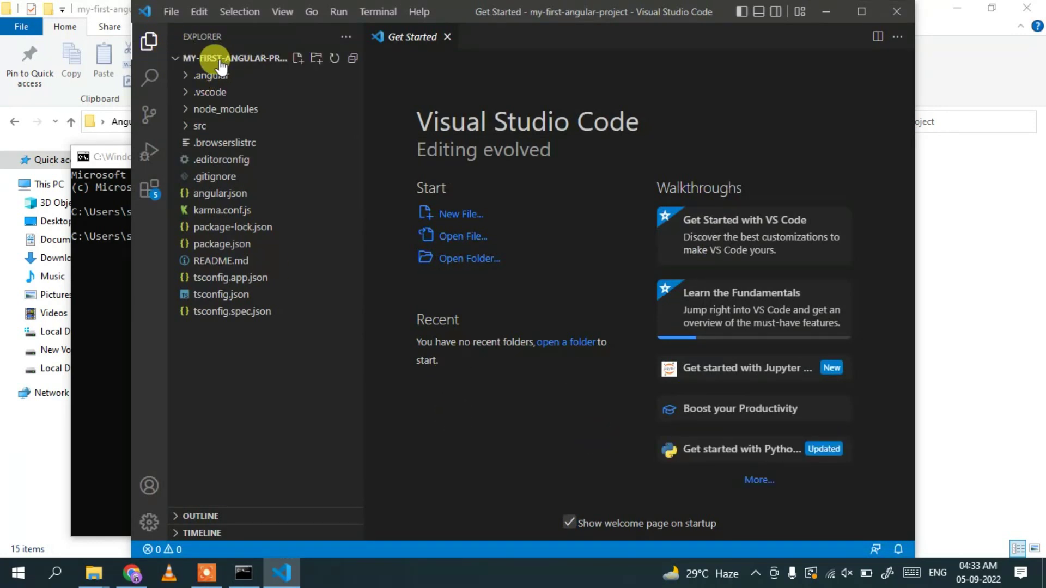
{"action": "left_click", "coordinate": [862, 11]}
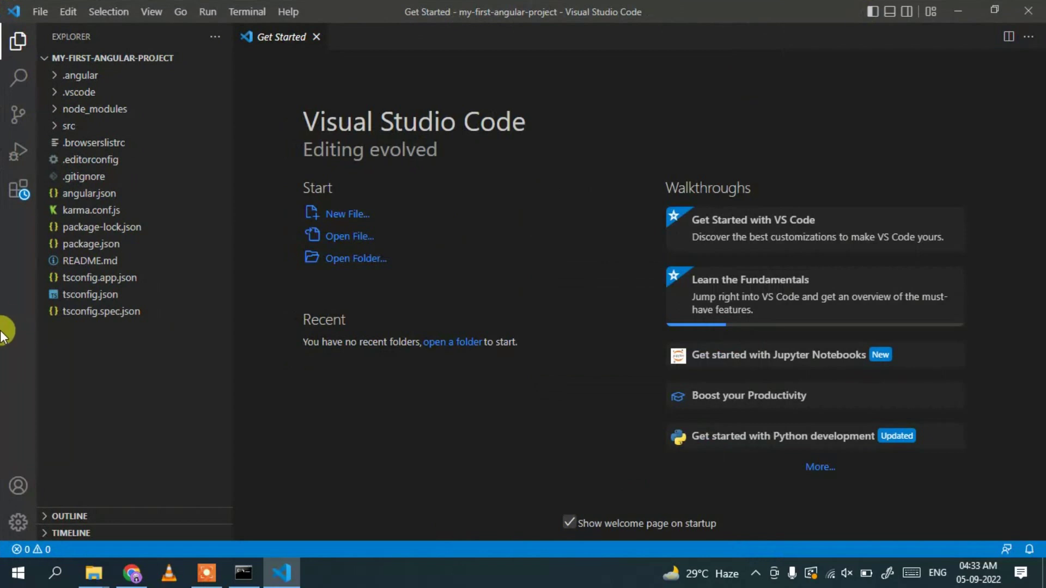
{"action": "left_click", "coordinate": [85, 245]}
{"action": "double_click", "coordinate": [119, 252]}
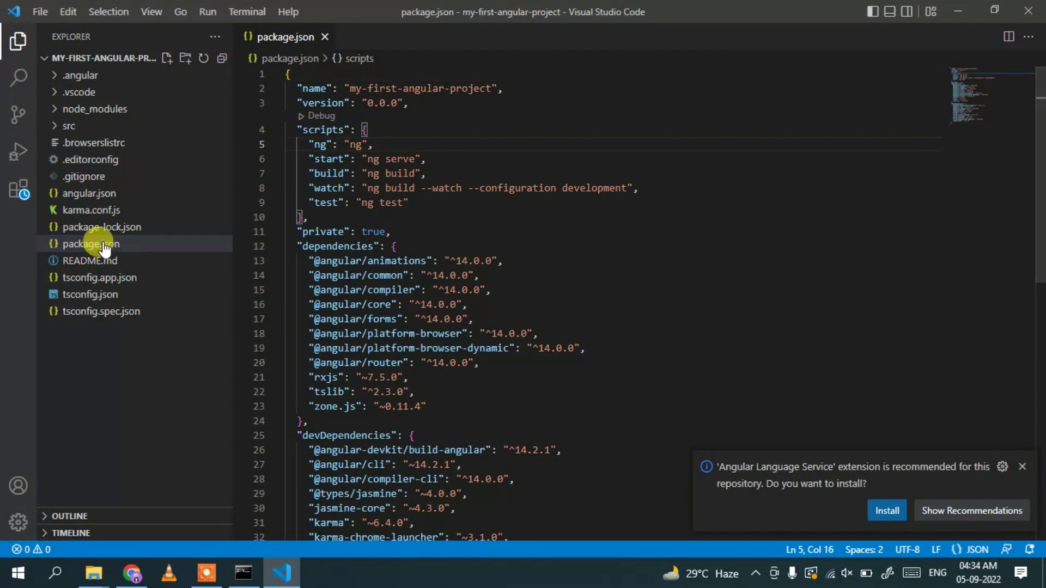
{"action": "left_click", "coordinate": [469, 133]}
{"action": "scroll", "coordinate": [468, 196], "scroll_direction": "down", "scroll_amount": 3}
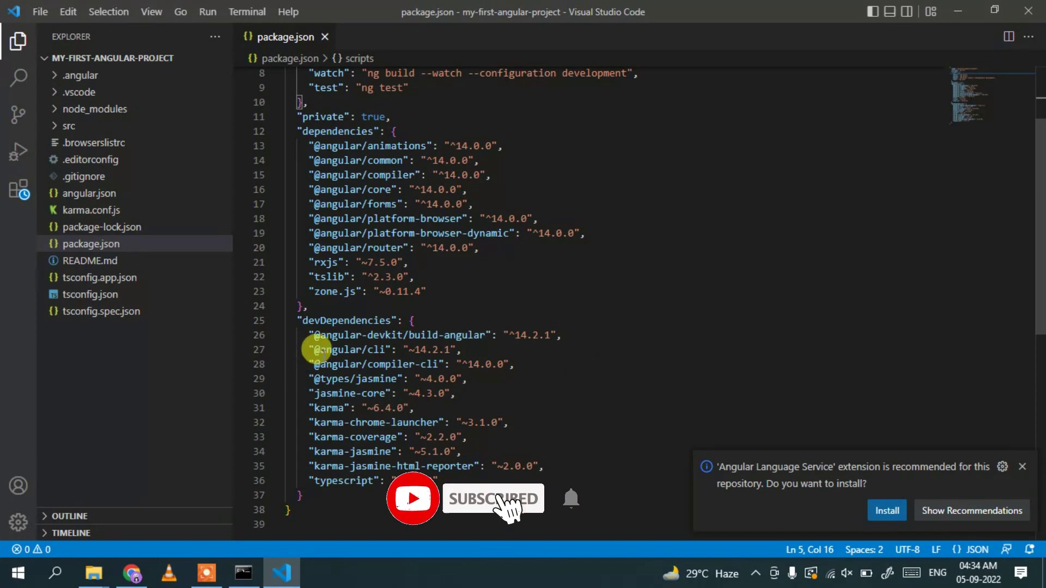
{"action": "left_click_drag", "start_coordinate": [321, 349], "coordinate": [462, 349]}
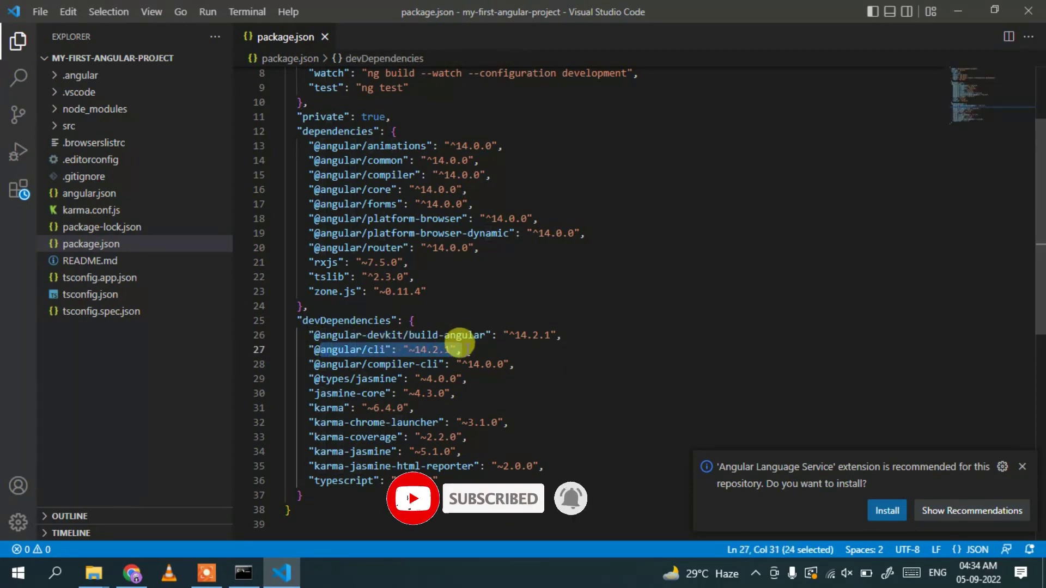